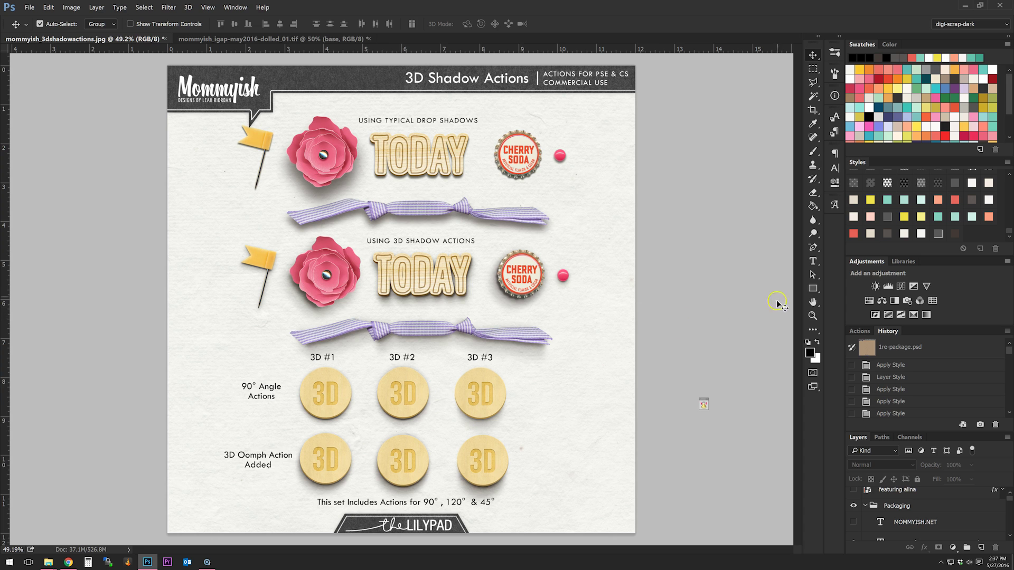
# Zoom in on the shadow comparison sheet at actual pixels, then fit the whole sheet in view
pyautogui.hotkey('ctrl', '+')
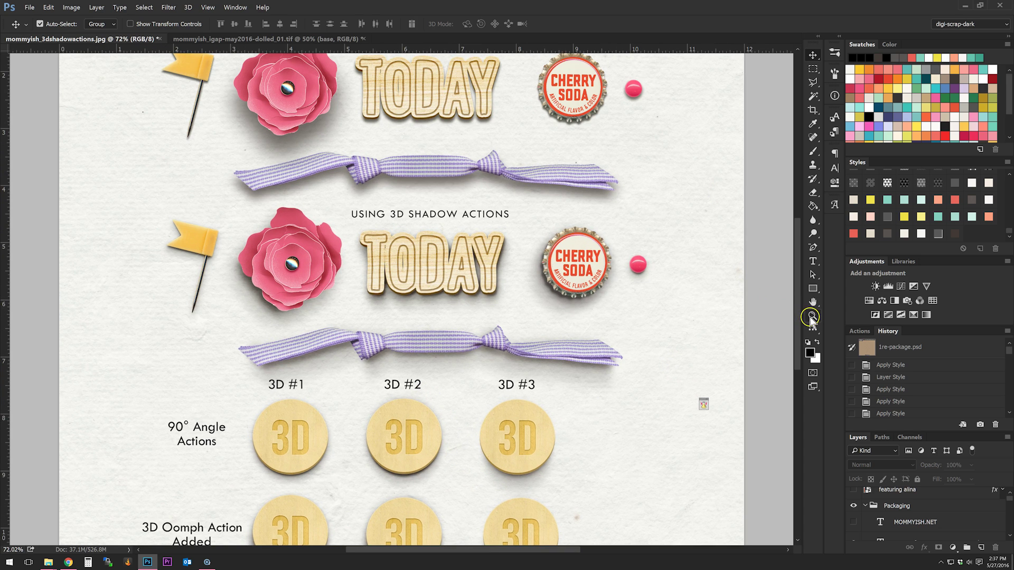
pyautogui.click(811, 316)
pyautogui.click(280, 23)
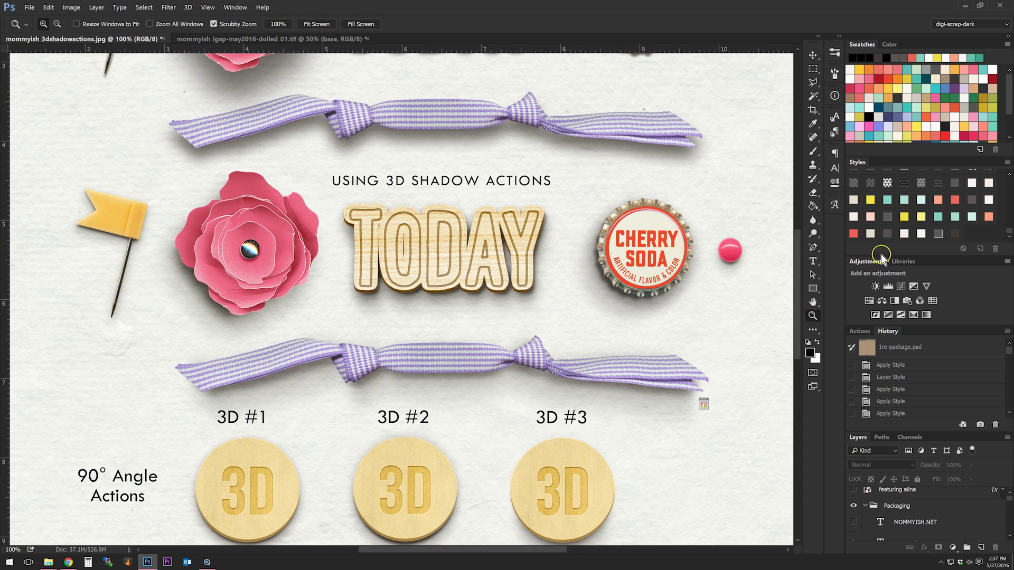
pyautogui.moveTo(796, 254); pyautogui.dragTo(801, 330)
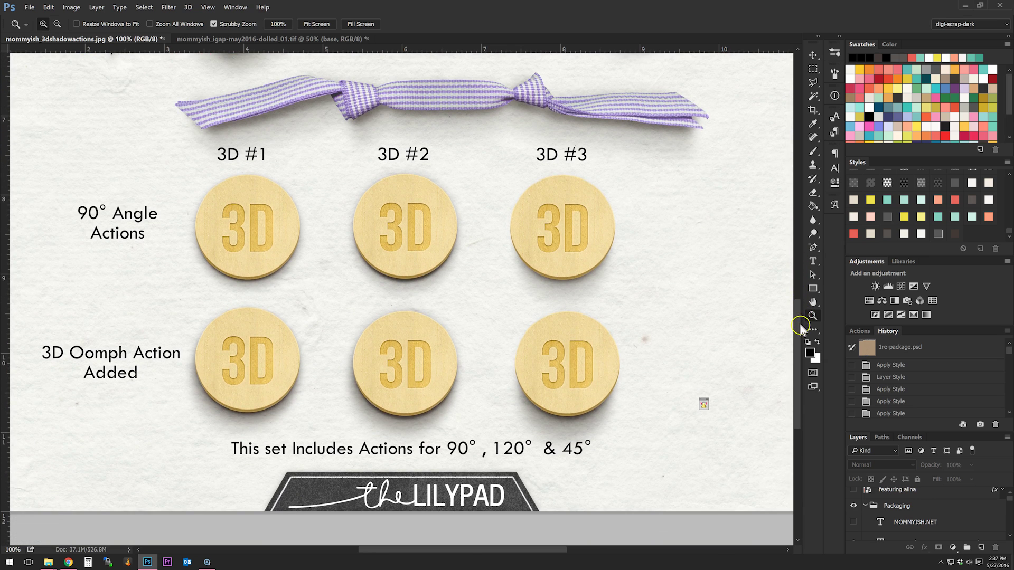
pyautogui.click(821, 54)
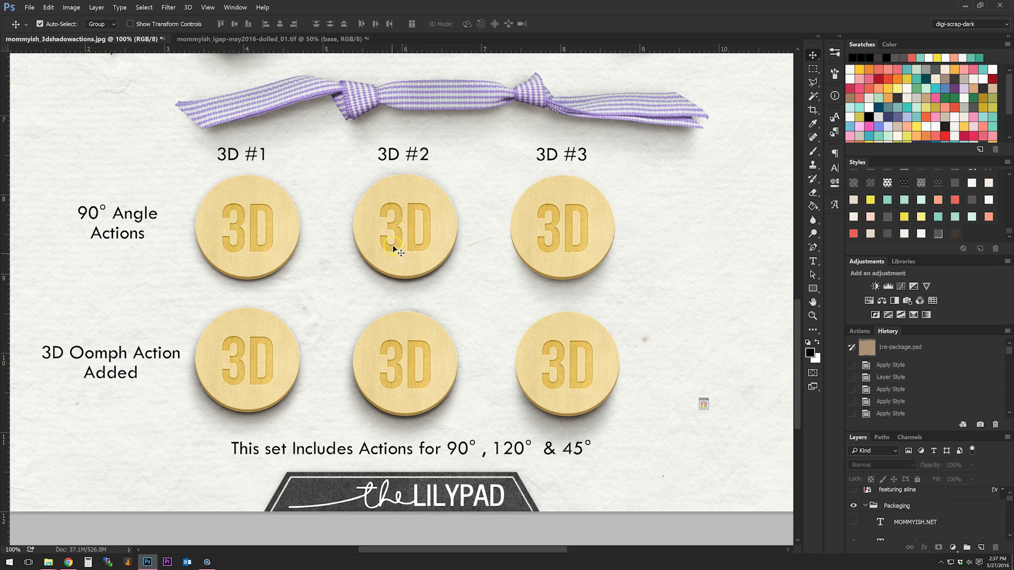
pyautogui.click(389, 192)
pyautogui.click(250, 247)
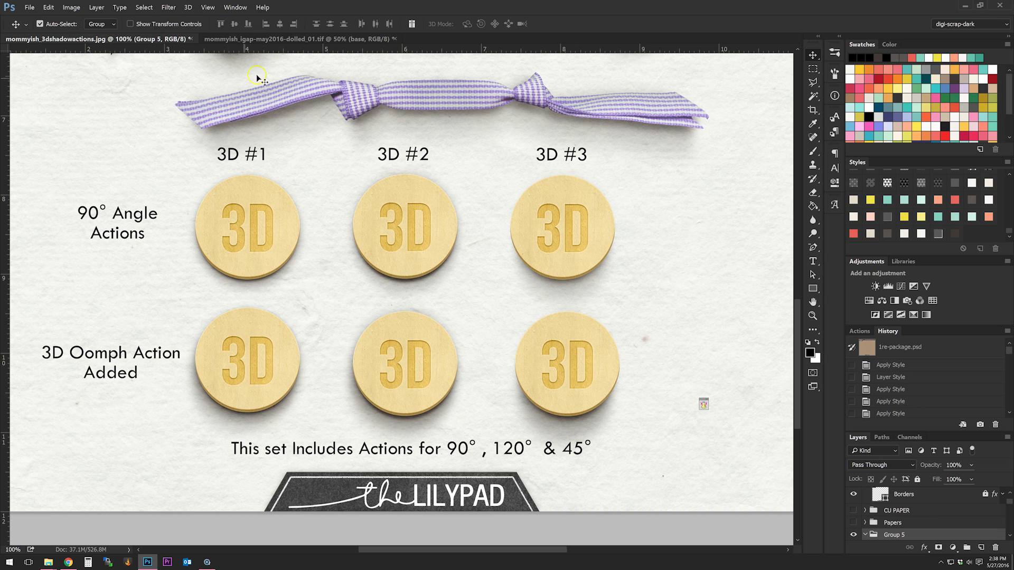
pyautogui.hotkey('ctrl', '0')
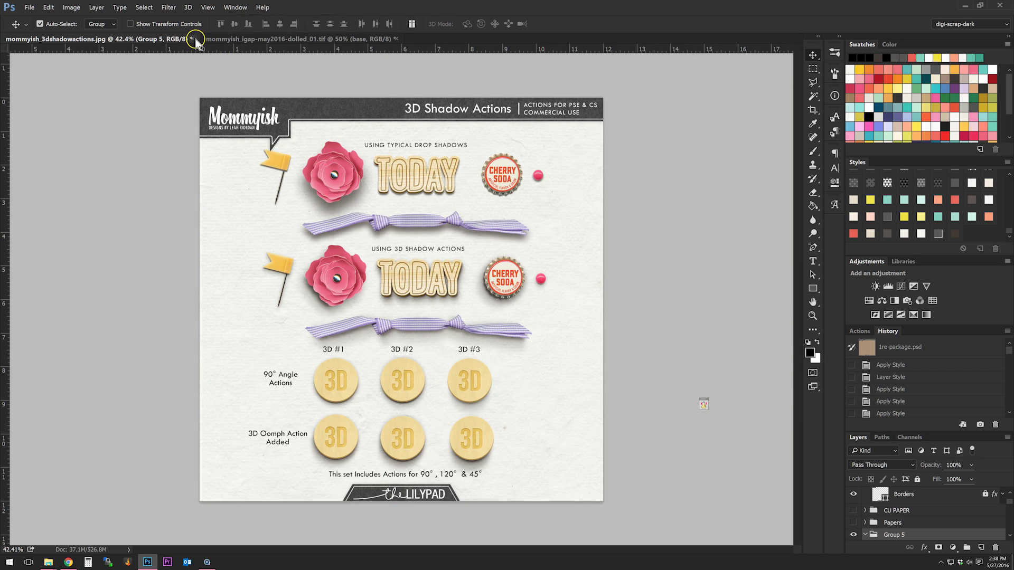
# On the scrapbook layout, raise the rose base layer's Drop Shadow size to 24 px
pyautogui.click(255, 39)
pyautogui.scroll(2, 219, 136)
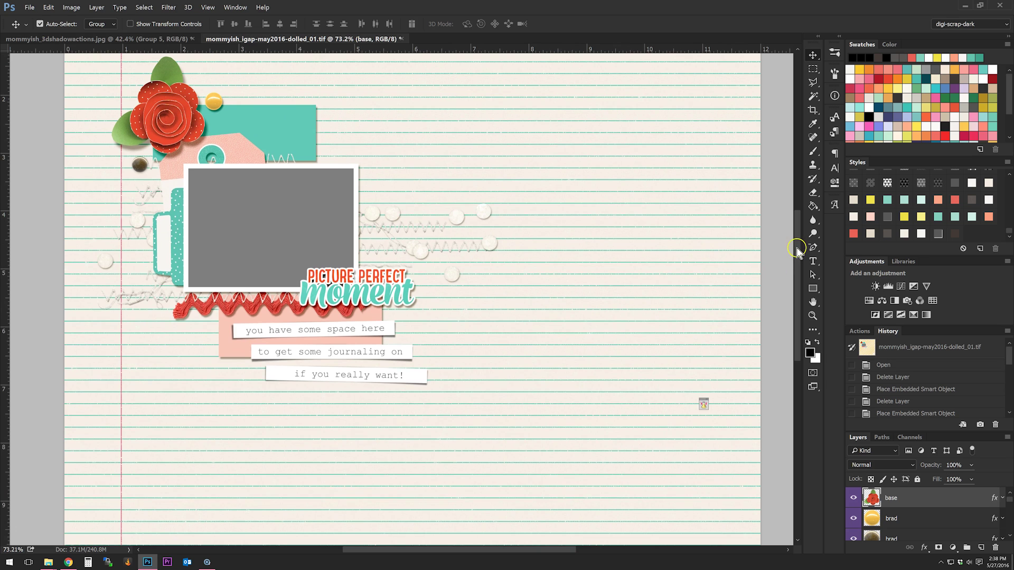
pyautogui.scroll(2, 788, 208)
pyautogui.scroll(1, 181, 321)
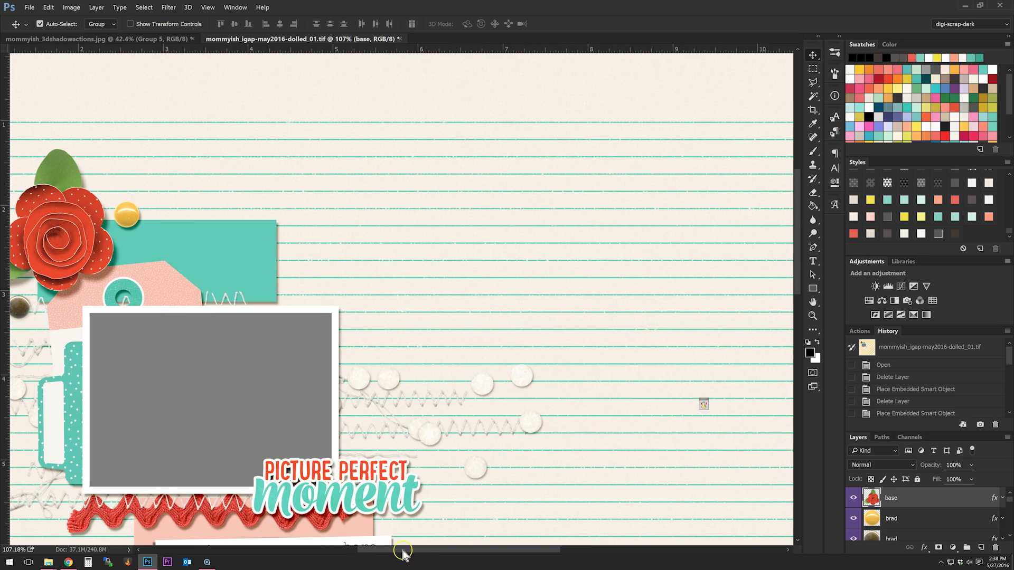
pyautogui.moveTo(380, 550); pyautogui.dragTo(344, 552)
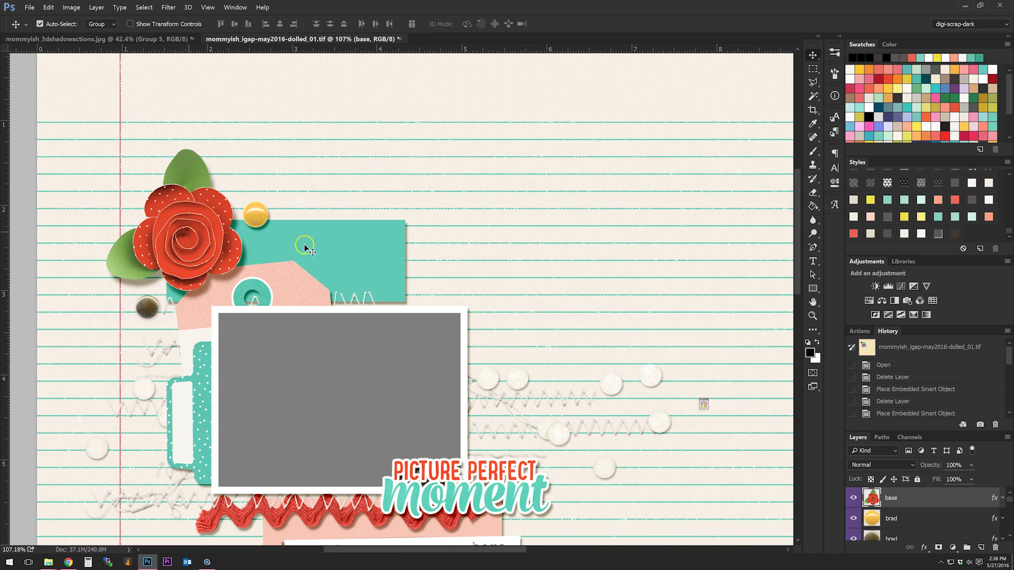
pyautogui.moveTo(797, 290); pyautogui.dragTo(798, 310)
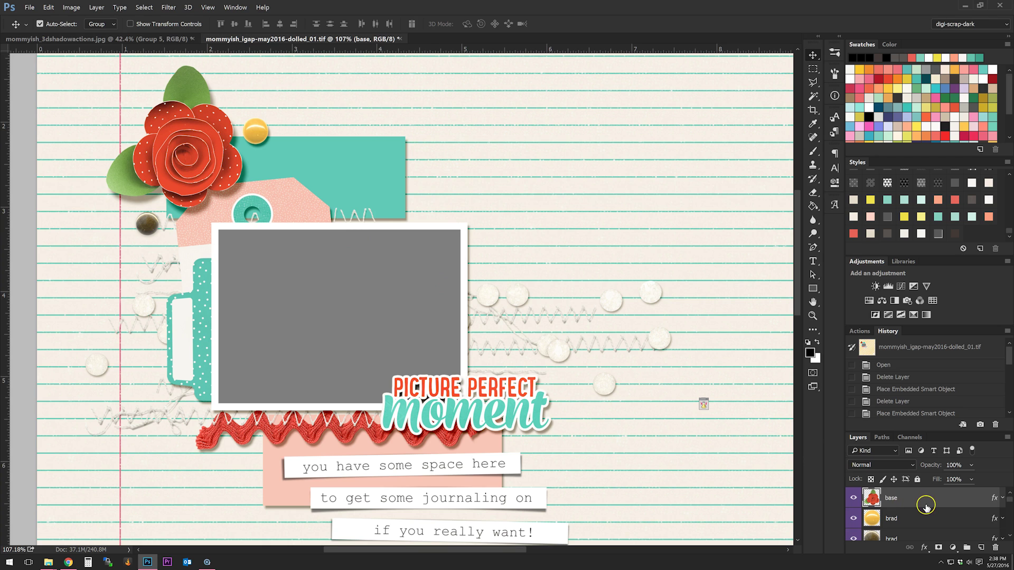
pyautogui.doubleClick(947, 501)
pyautogui.click(579, 258)
pyautogui.moveTo(703, 323); pyautogui.dragTo(706, 321)
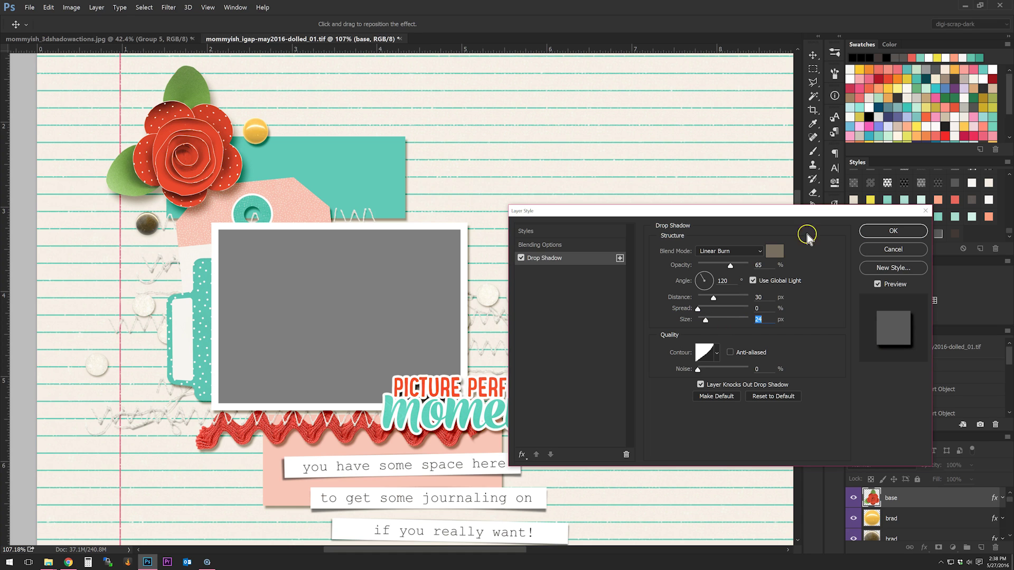
pyautogui.click(898, 230)
pyautogui.scroll(-2, 309, 254)
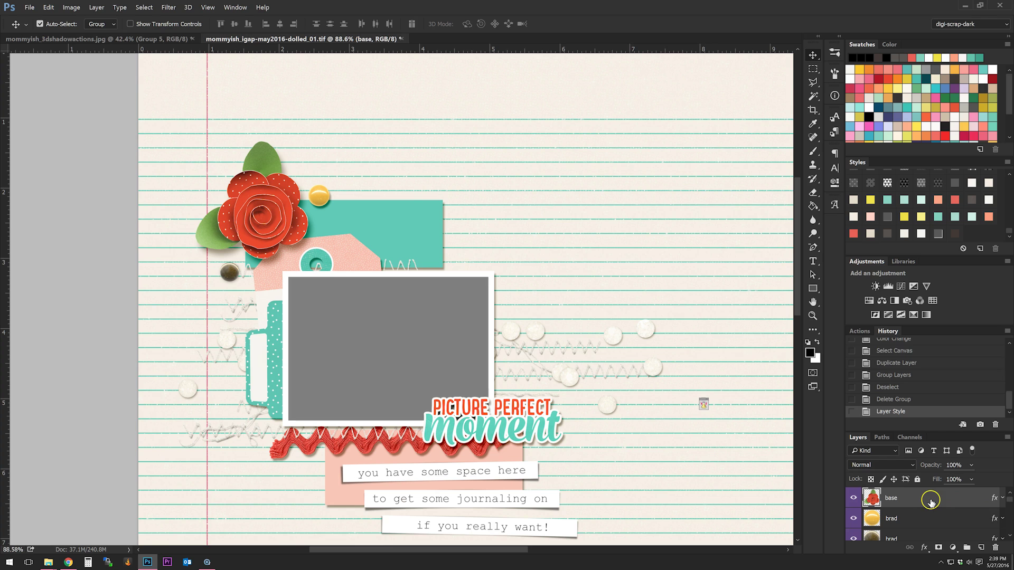
# In the Actions panel, browse the 3-D Shadows -120, 3-D Shadows -90 and 3D Oomph sets
pyautogui.click(860, 331)
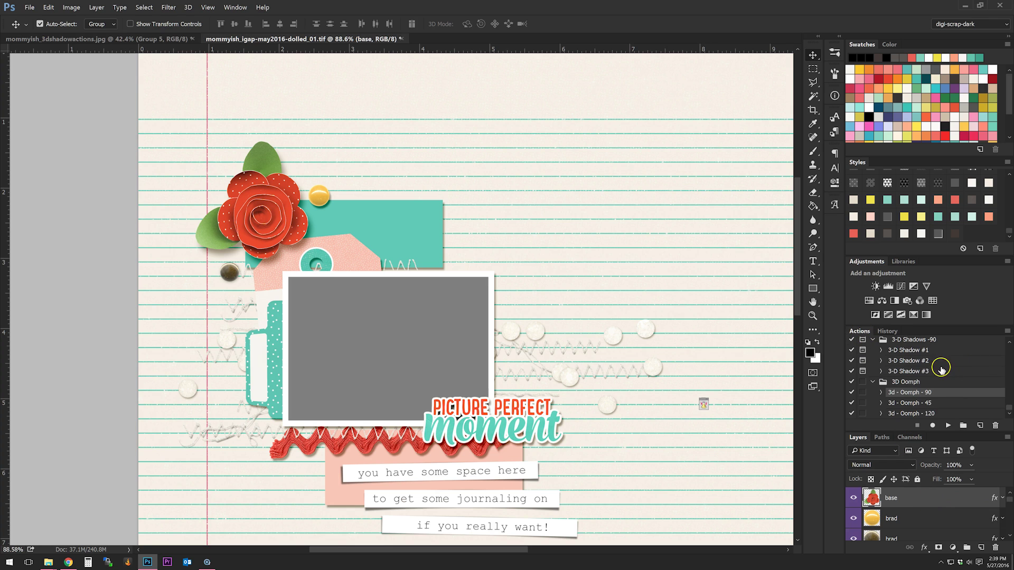
pyautogui.scroll(5, 934, 375)
pyautogui.click(930, 381)
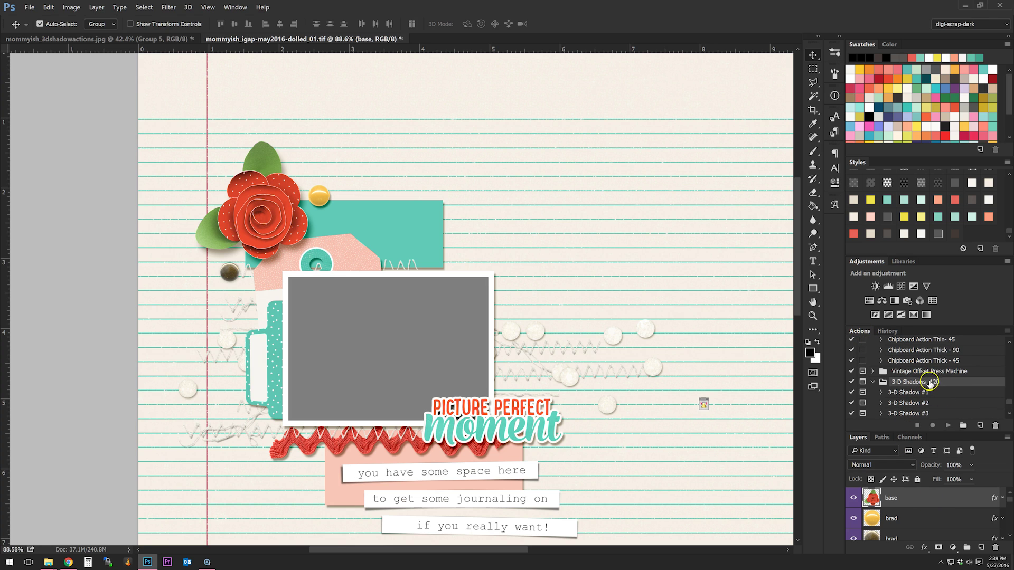
pyautogui.scroll(-4, 952, 383)
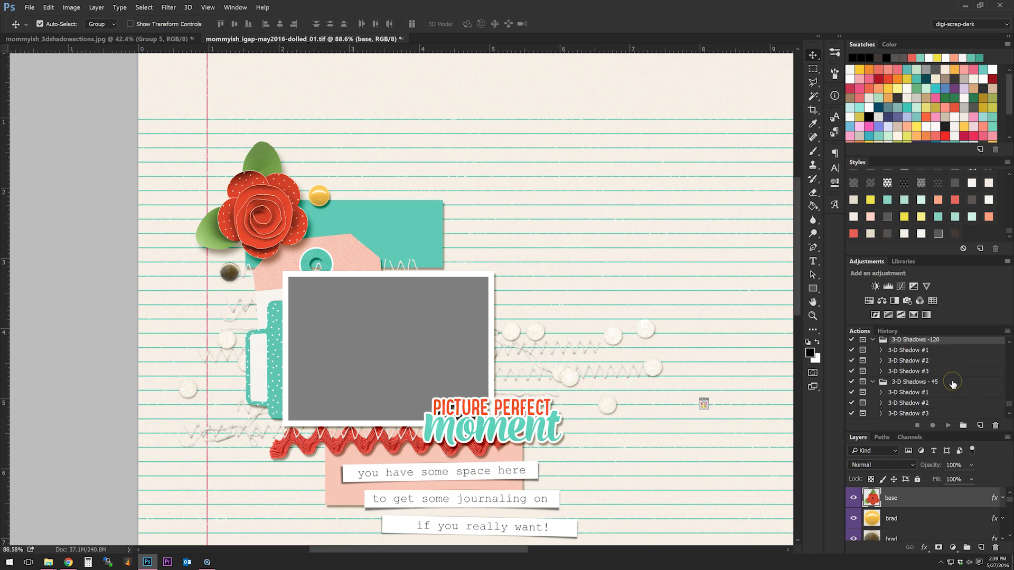
pyautogui.scroll(-3, 952, 384)
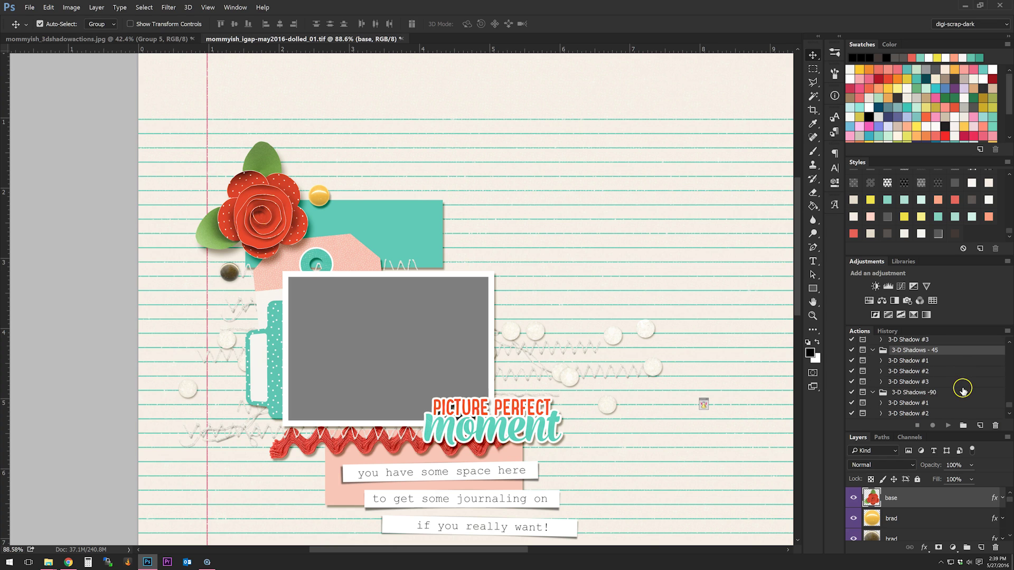
pyautogui.click(955, 394)
pyautogui.scroll(-5, 955, 398)
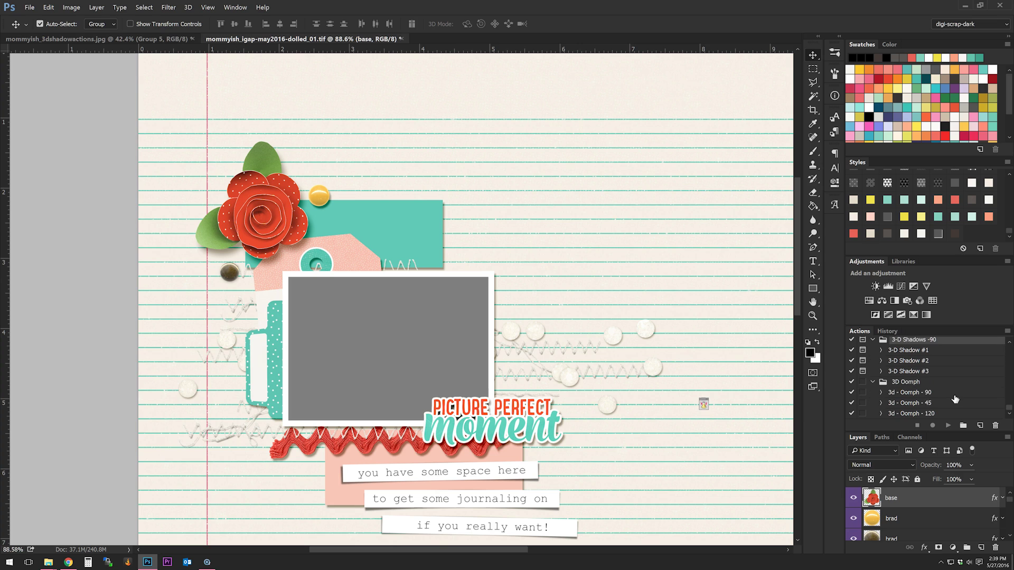
pyautogui.click(908, 382)
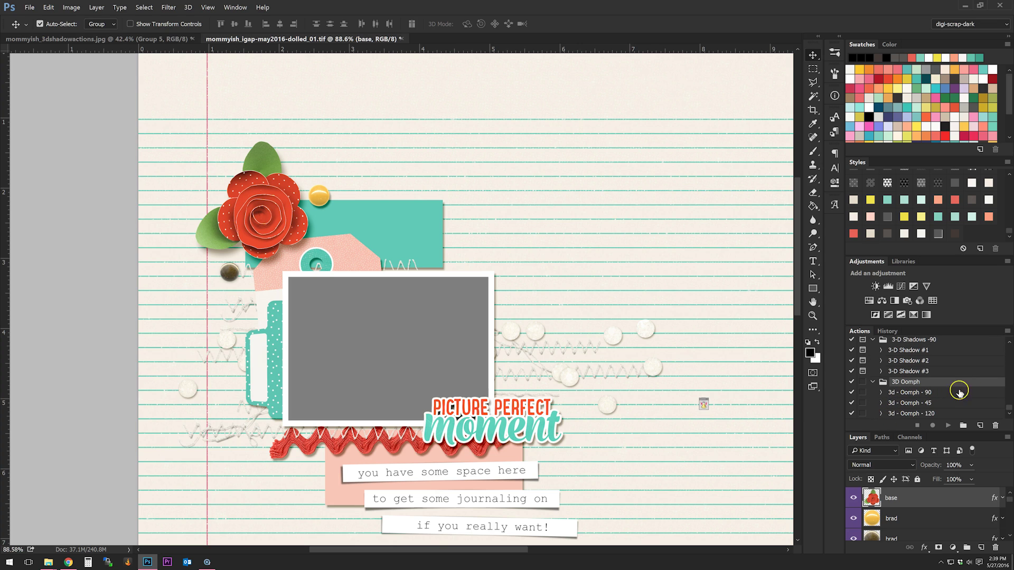
# Run the 3-D Shadow #3 action on the rose
pyautogui.moveTo(953, 385); pyautogui.dragTo(928, 352)
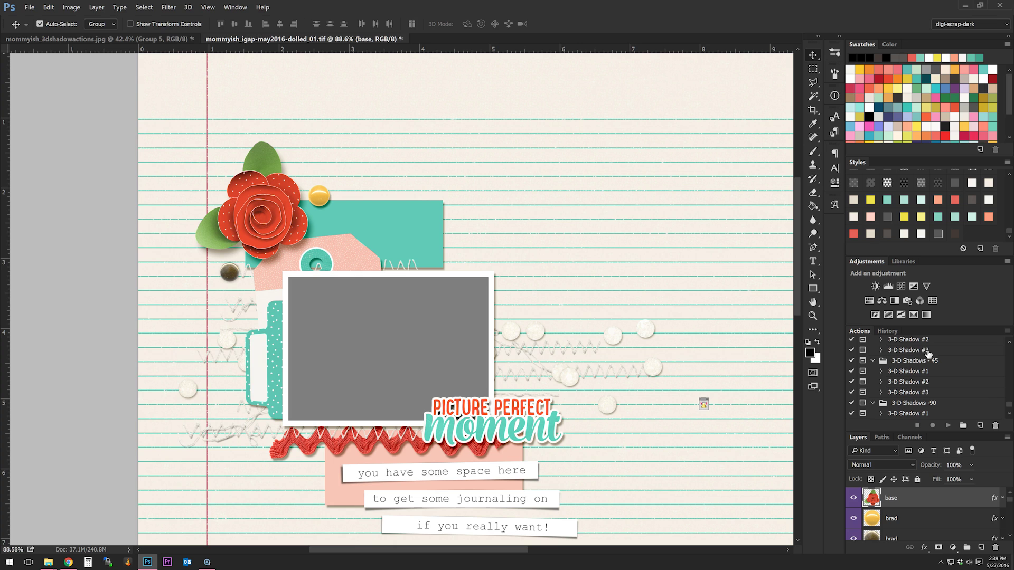
pyautogui.scroll(-2, 941, 373)
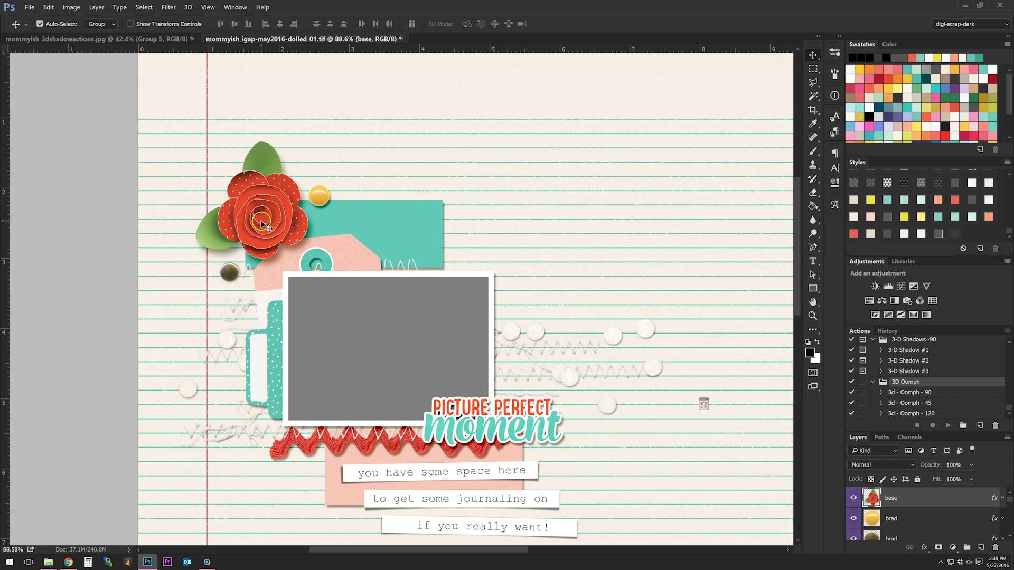
pyautogui.click(911, 371)
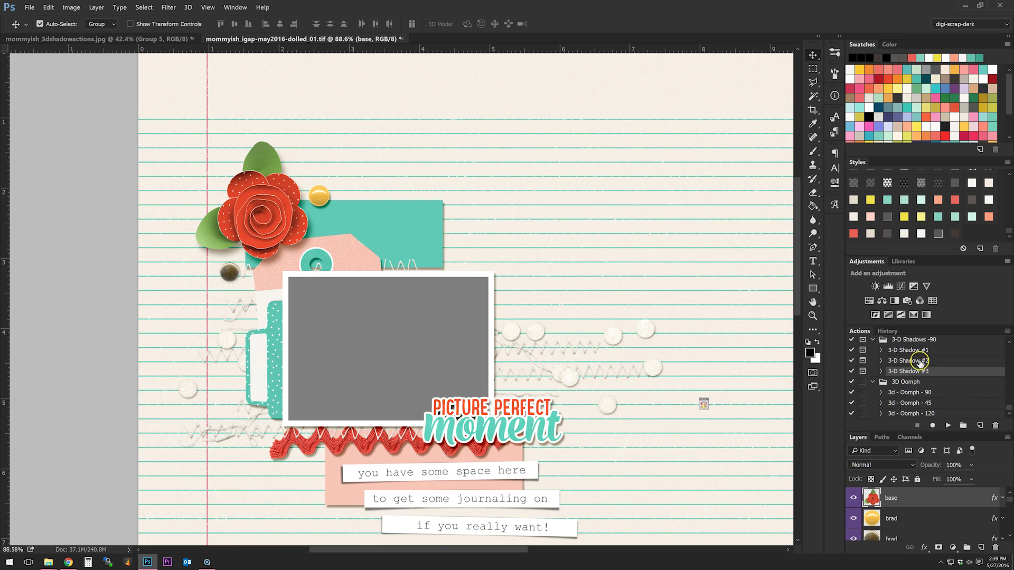
pyautogui.click(953, 426)
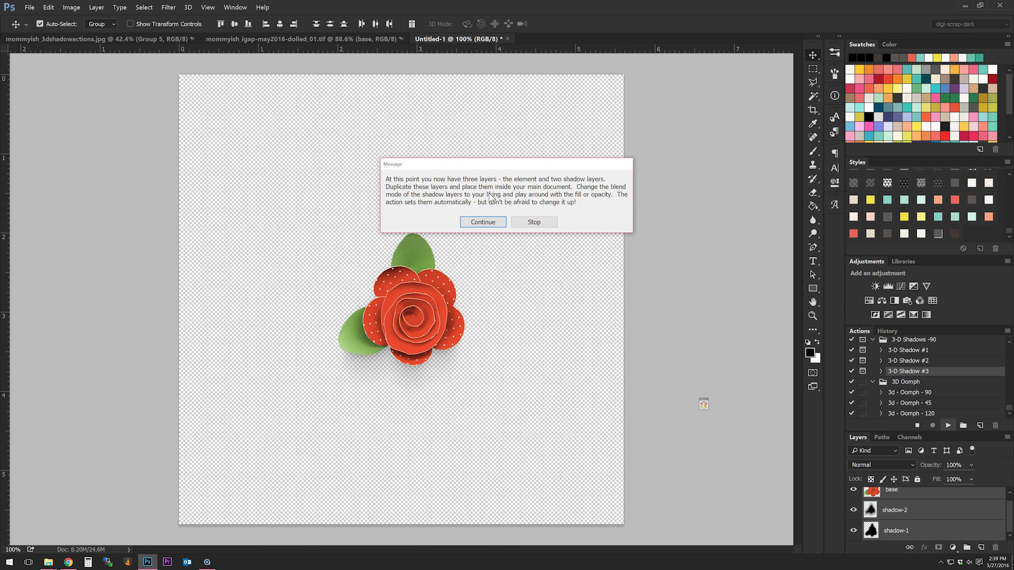
# Stop at the action message and add a white-filled Layer 1 beneath the shadow layers
pyautogui.click(534, 223)
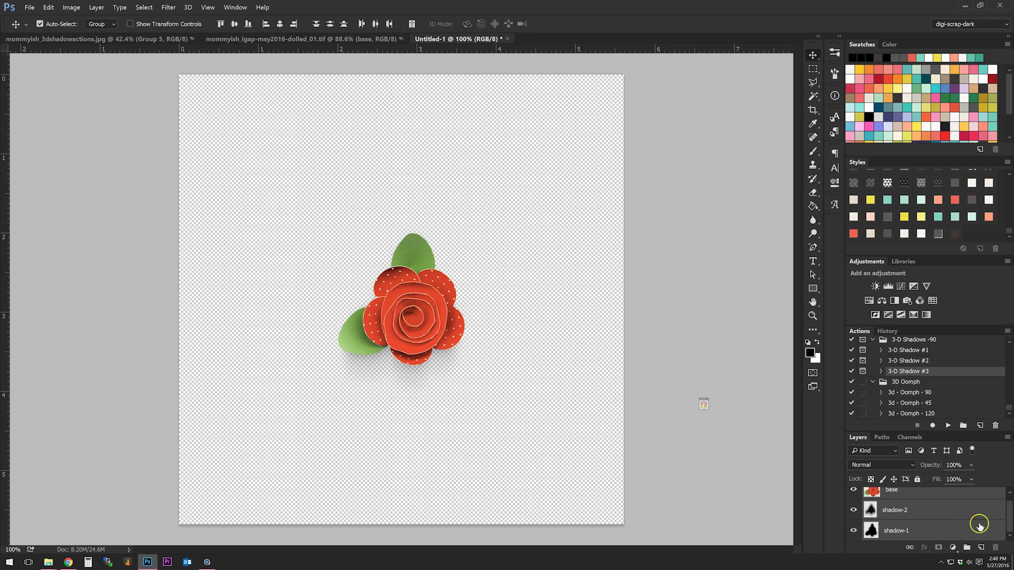
pyautogui.click(980, 547)
pyautogui.moveTo(952, 537); pyautogui.dragTo(918, 539)
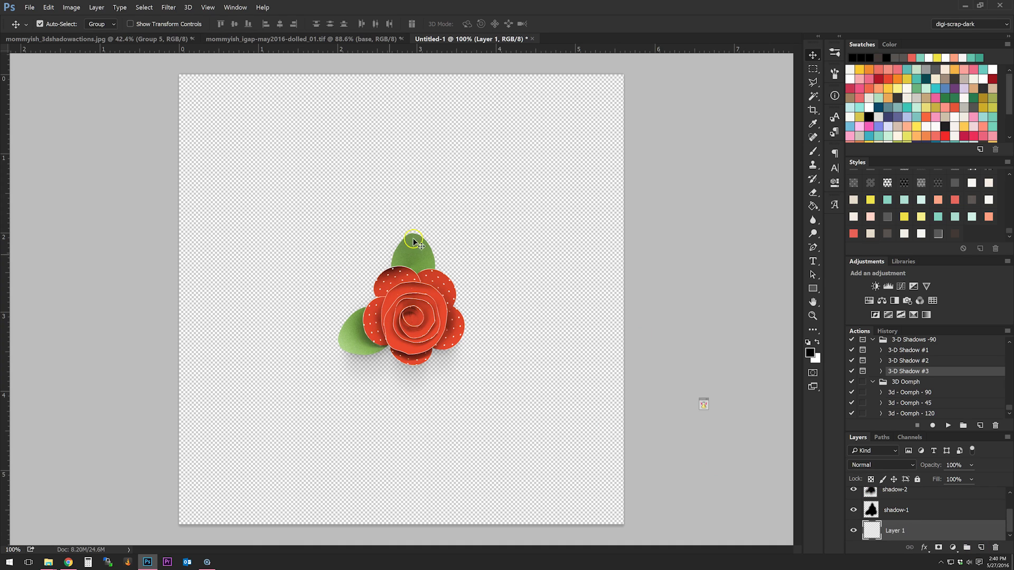
pyautogui.click(813, 206)
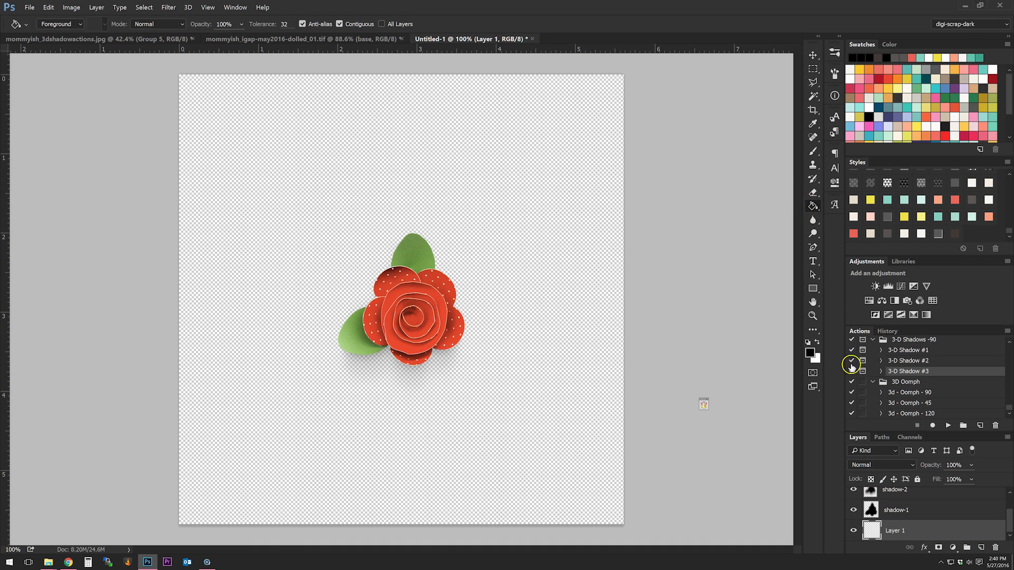
pyautogui.click(817, 344)
pyautogui.click(410, 175)
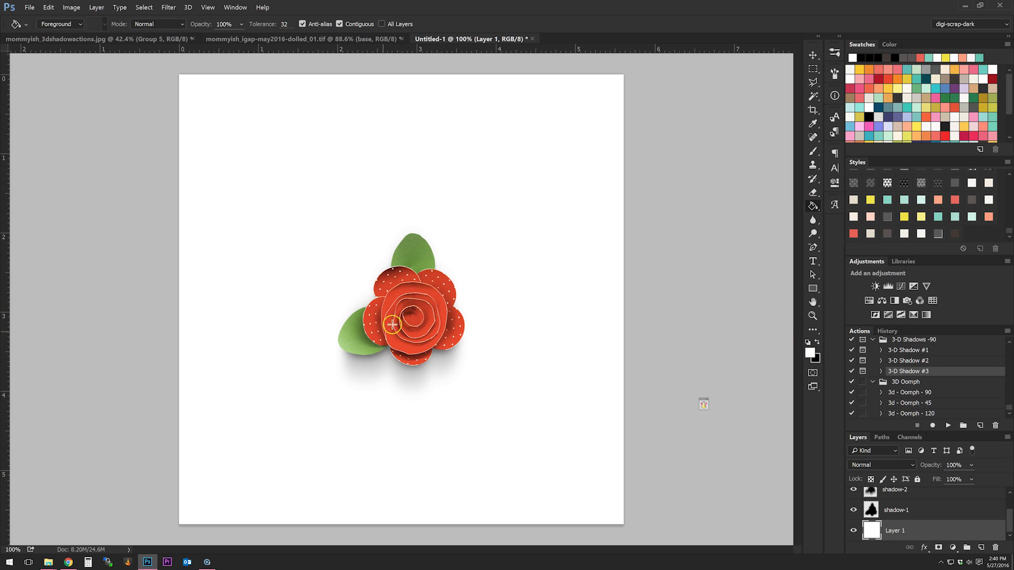
# Compare the shadow-1, base and shadow-2 layers, ending with shadow-2 selected
pyautogui.click(812, 55)
pyautogui.click(906, 508)
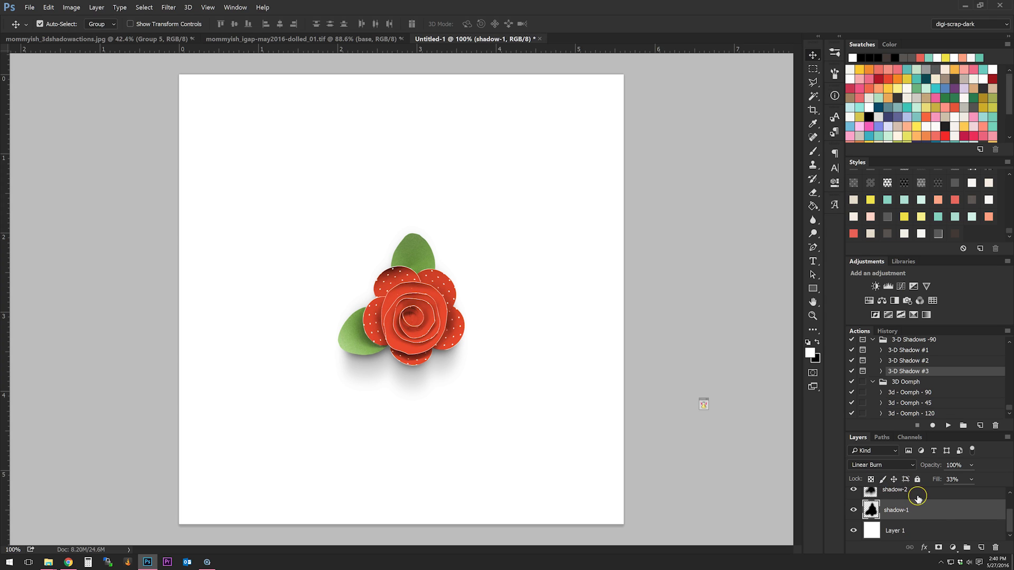
pyautogui.scroll(1, 917, 499)
pyautogui.click(917, 501)
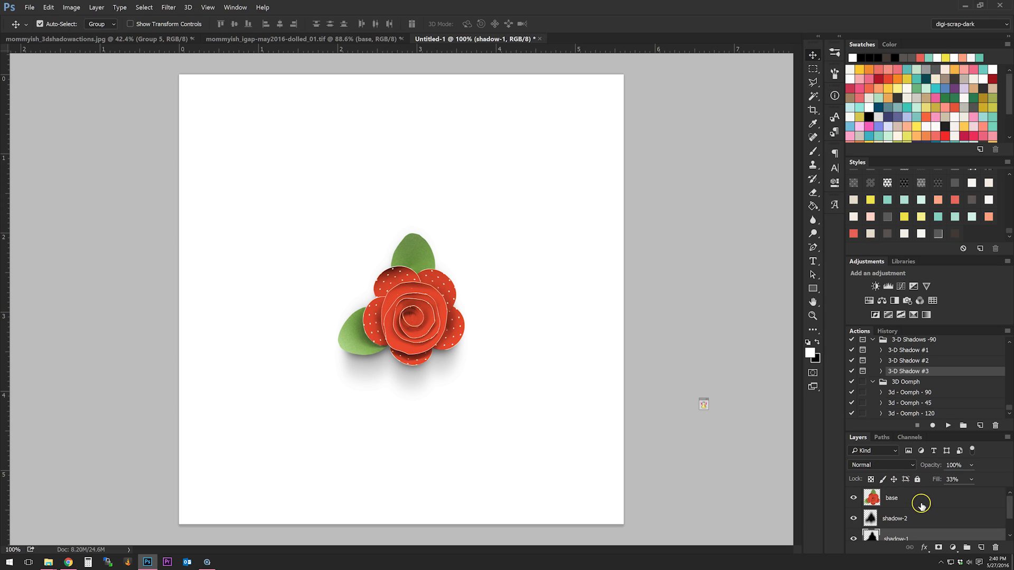
pyautogui.click(919, 521)
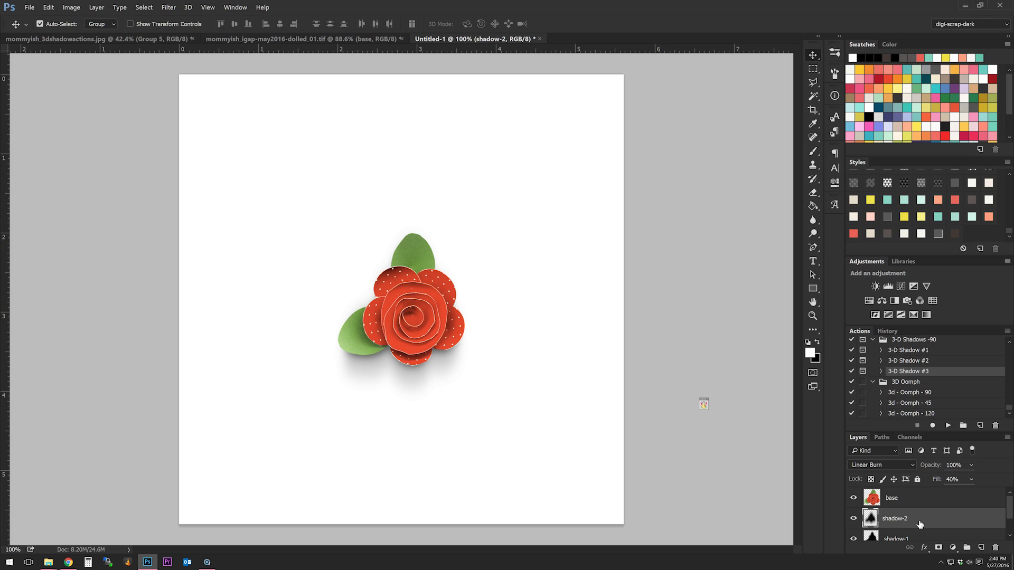
pyautogui.scroll(-1, 917, 502)
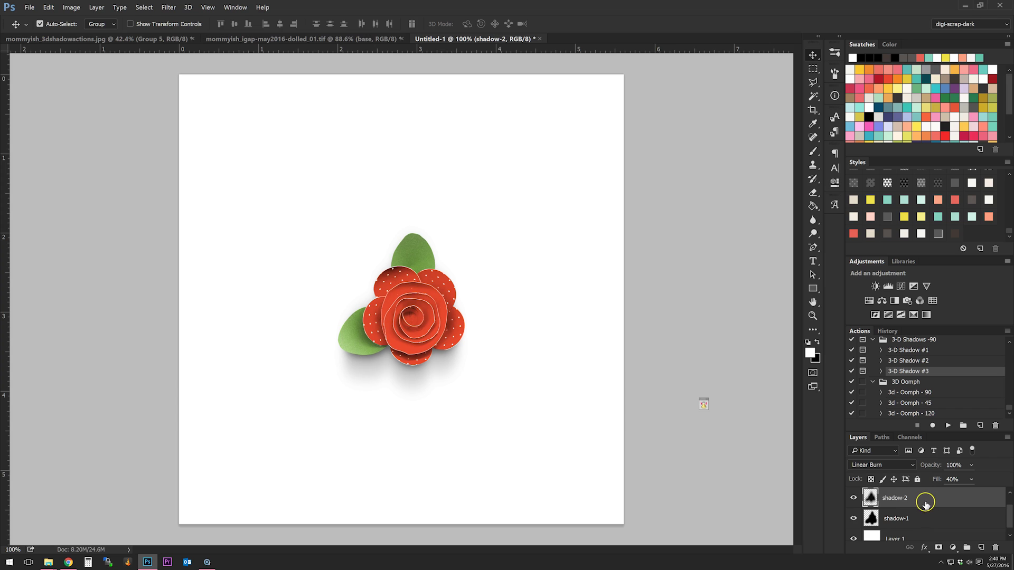
pyautogui.click(920, 520)
pyautogui.scroll(1, 922, 520)
pyautogui.click(924, 521)
pyautogui.scroll(-1, 924, 523)
pyautogui.click(944, 518)
pyautogui.scroll(1, 941, 509)
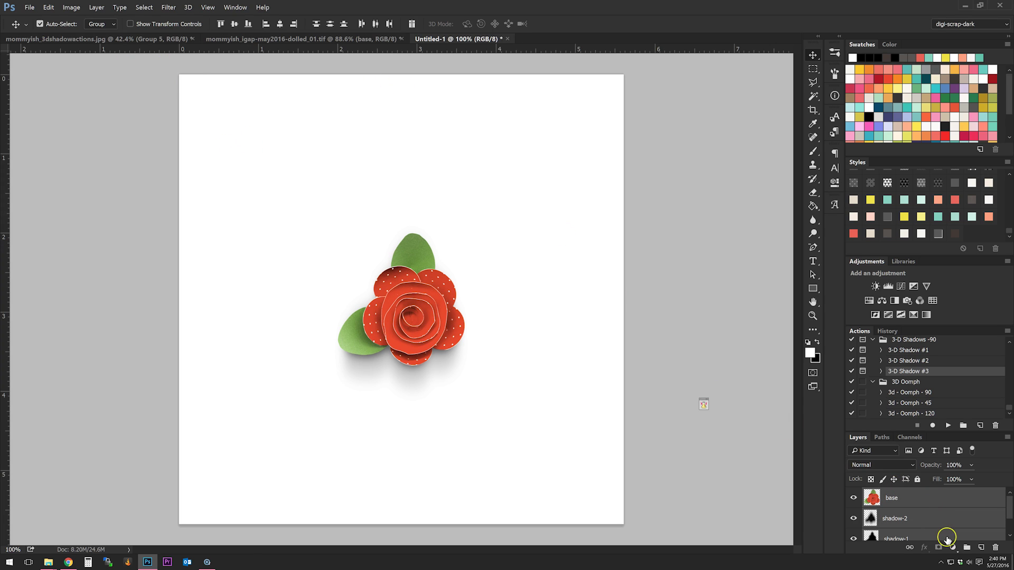
pyautogui.click(927, 517)
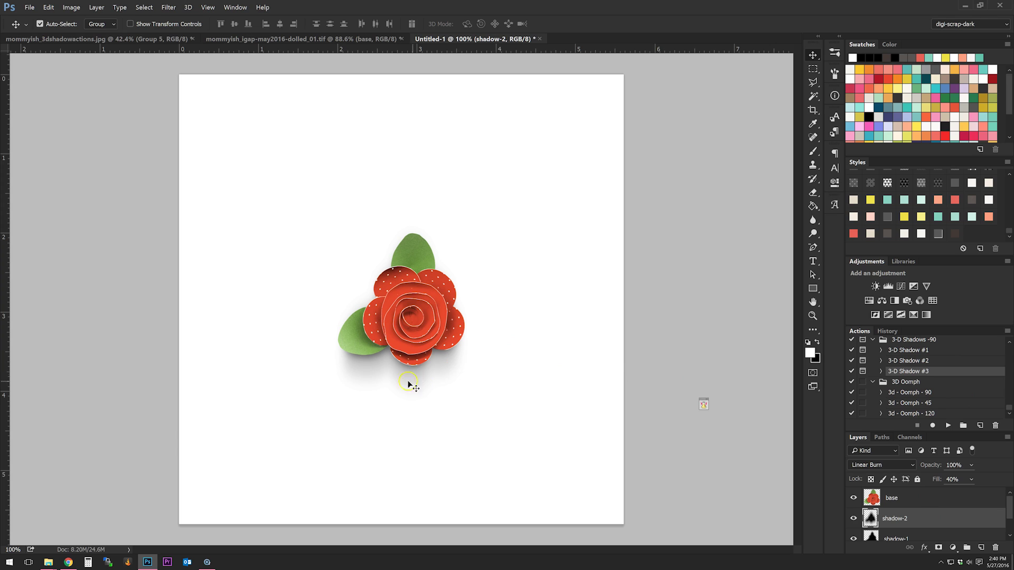
# Compare the 3d - Oomph - 45 and 120 effects, then settle on 3d - Oomph - 90
pyautogui.click(925, 393)
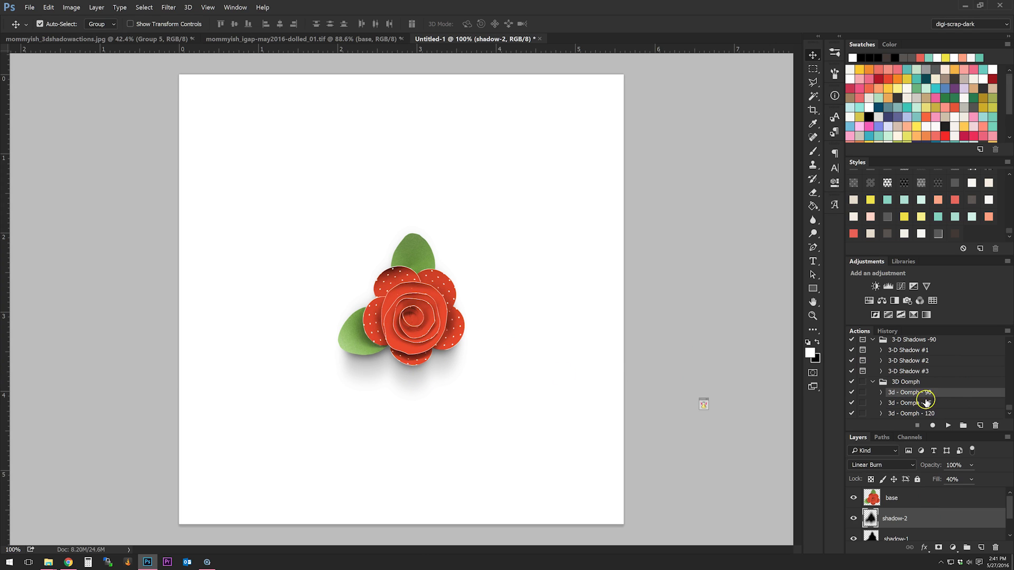
pyautogui.click(947, 343)
pyautogui.click(932, 394)
pyautogui.click(933, 404)
pyautogui.click(926, 414)
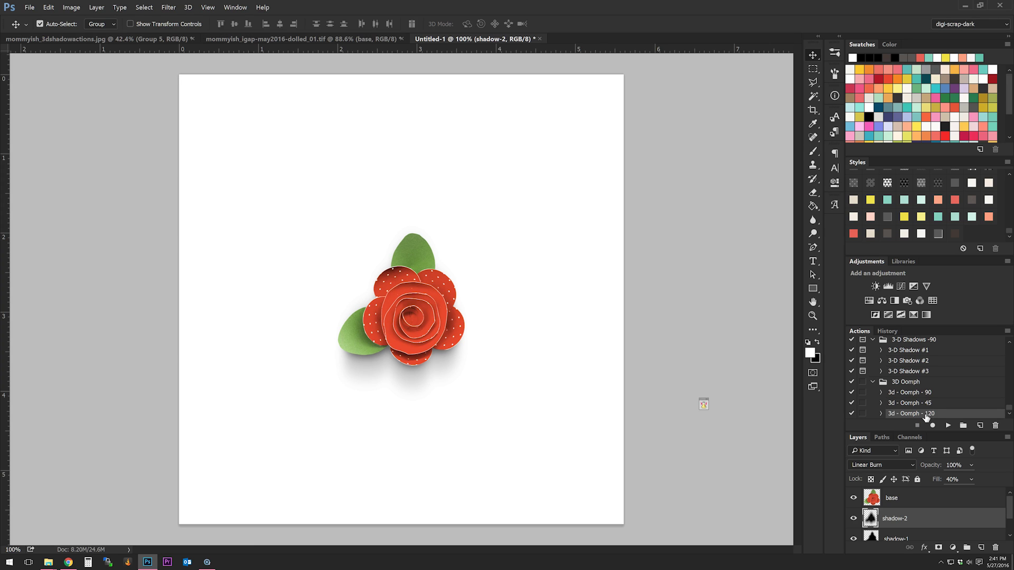
pyautogui.click(923, 394)
pyautogui.click(927, 396)
# Play 3d - Oomph - 90 to add the shadow-3 layer
pyautogui.click(947, 425)
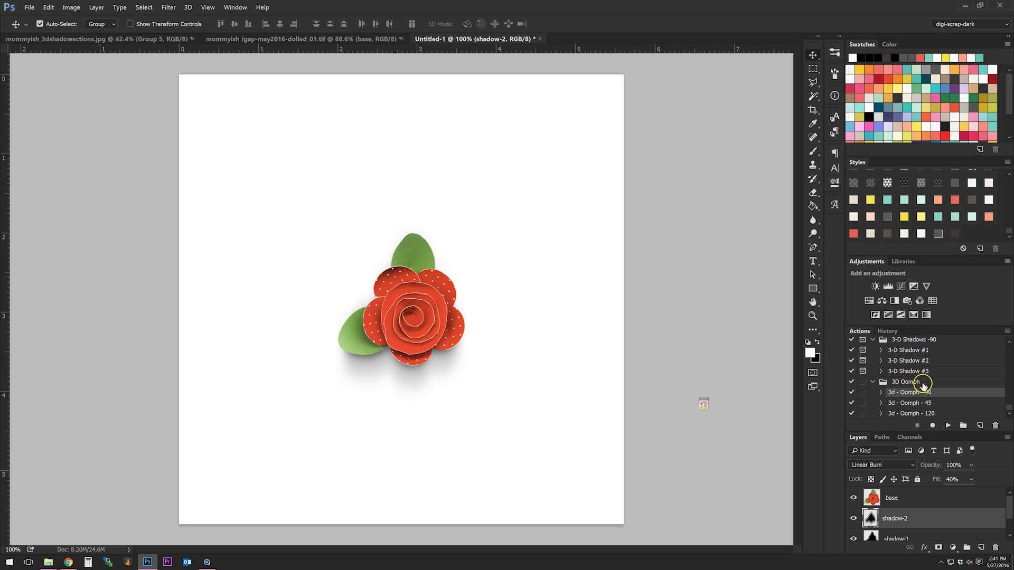
pyautogui.click(947, 426)
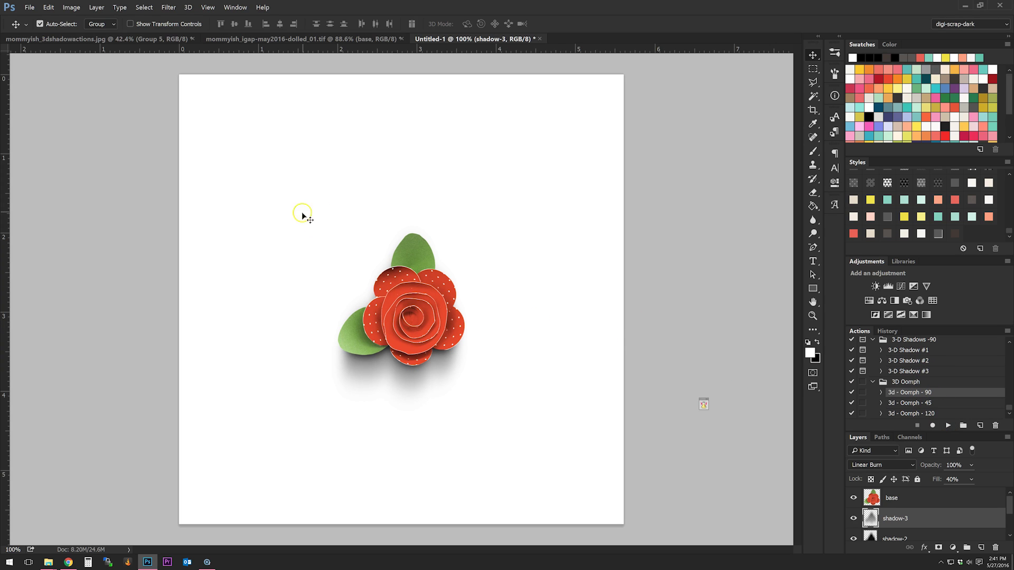
pyautogui.click(379, 349)
pyautogui.scroll(-1, 921, 518)
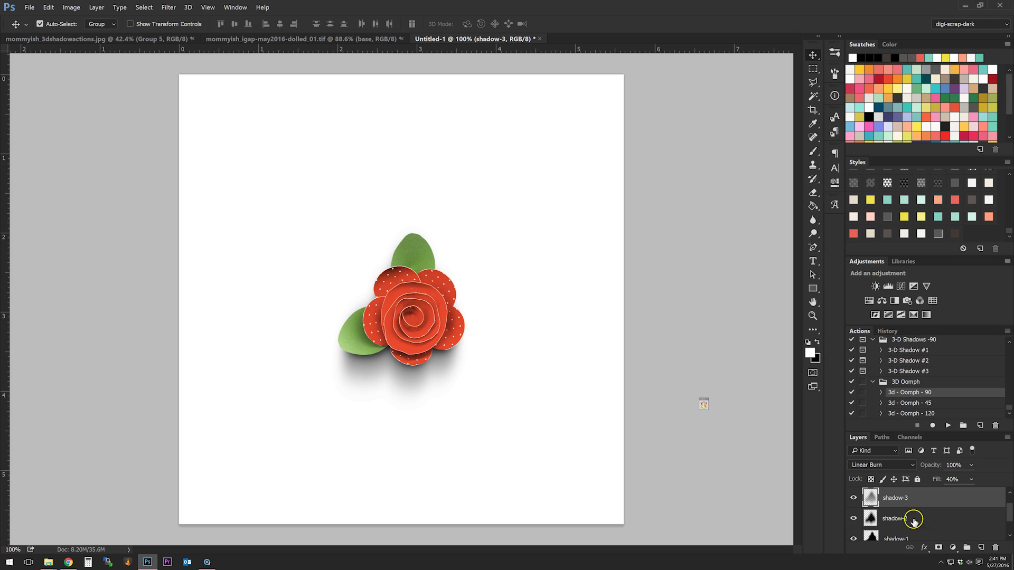
# Set shadow-3's fill to 25% and shadow-2's fill to 33%
pyautogui.click(854, 497)
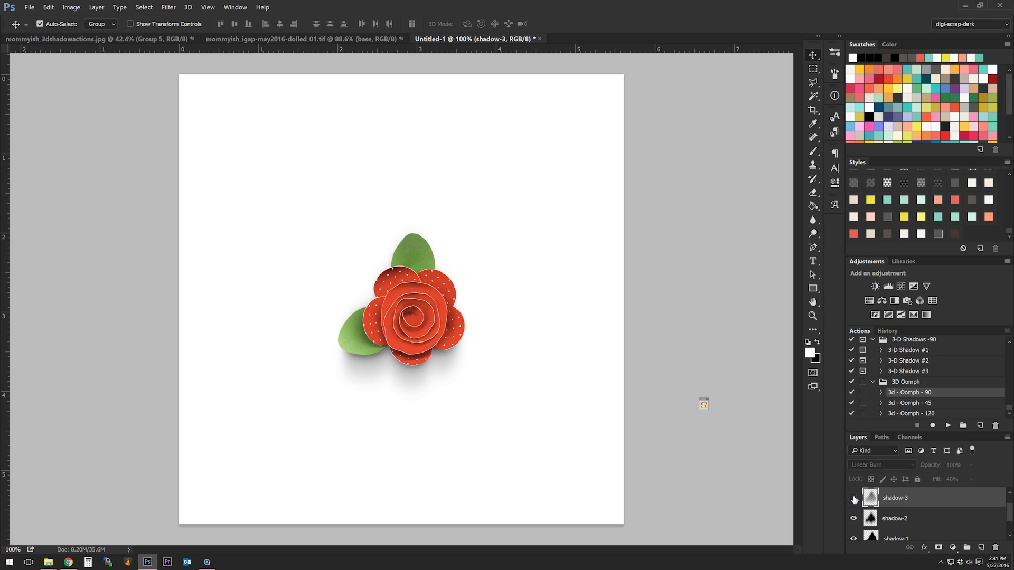
pyautogui.click(854, 497)
pyautogui.click(934, 498)
pyautogui.click(970, 480)
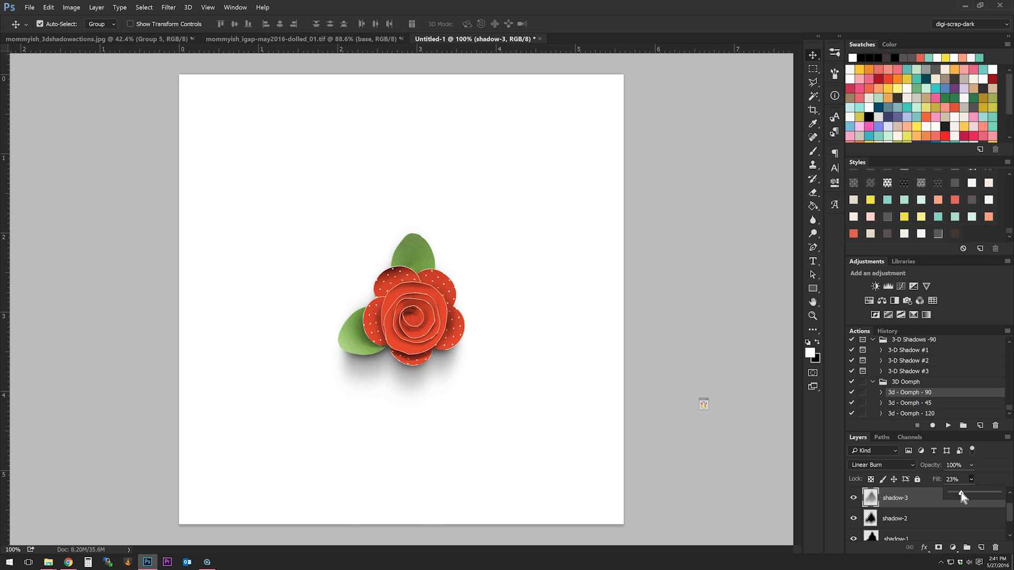
pyautogui.click(934, 517)
pyautogui.click(955, 479)
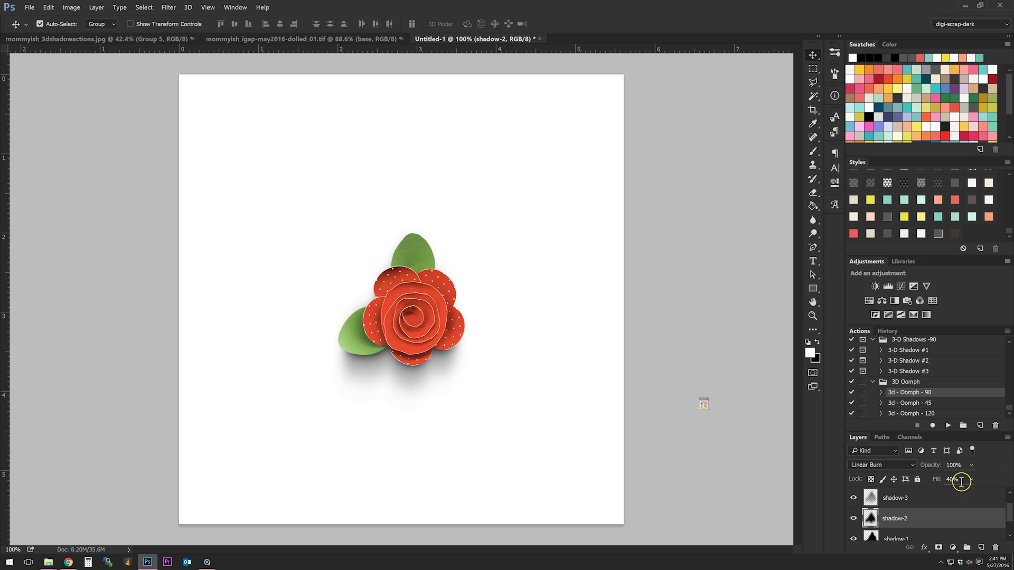
pyautogui.write('33')
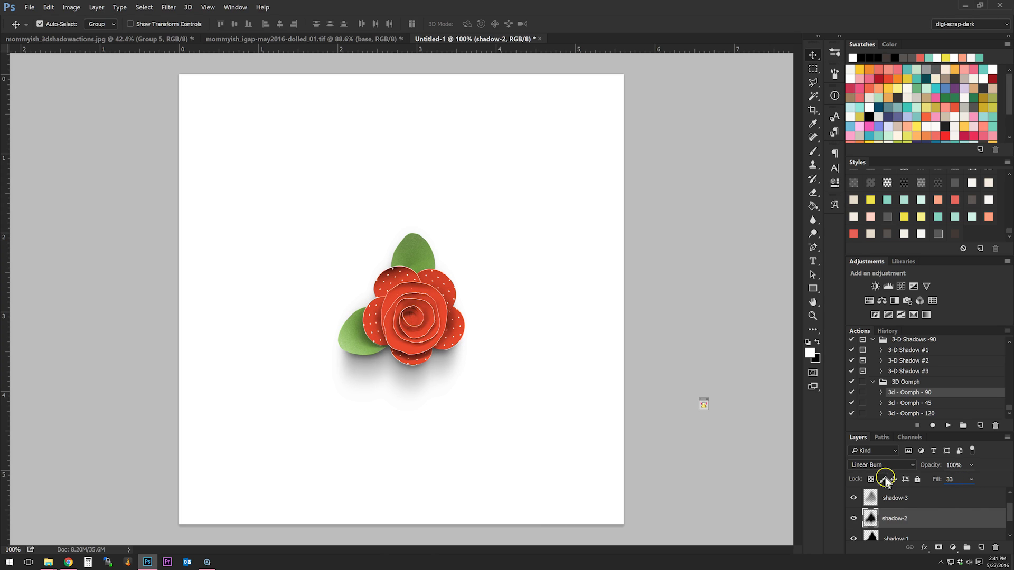
# Free-transform shadow-3 to shift it slightly left and down, and commit
pyautogui.click(915, 500)
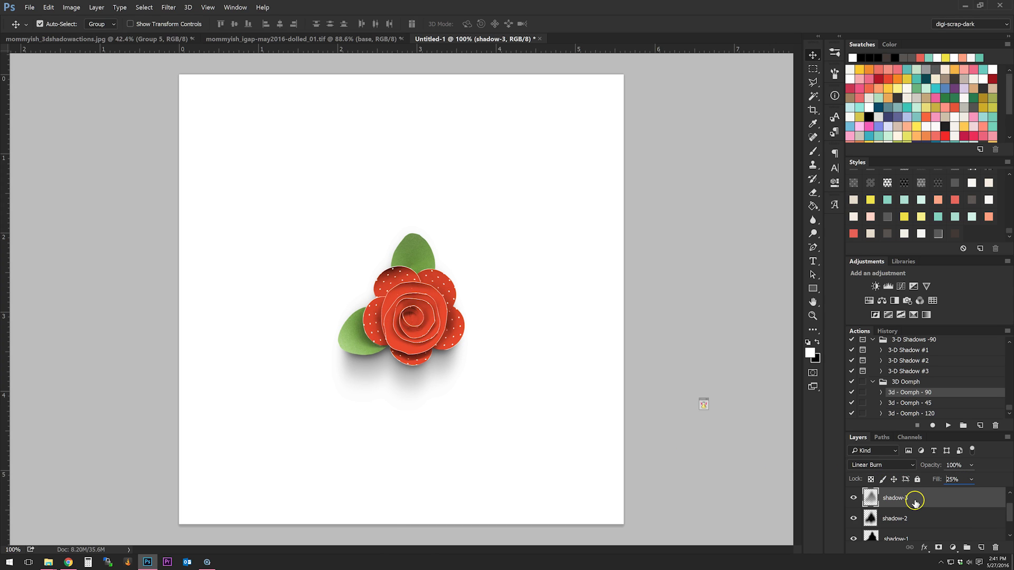
pyautogui.hotkey('ctrl', 't')
pyautogui.moveTo(447, 259); pyautogui.dragTo(435, 261)
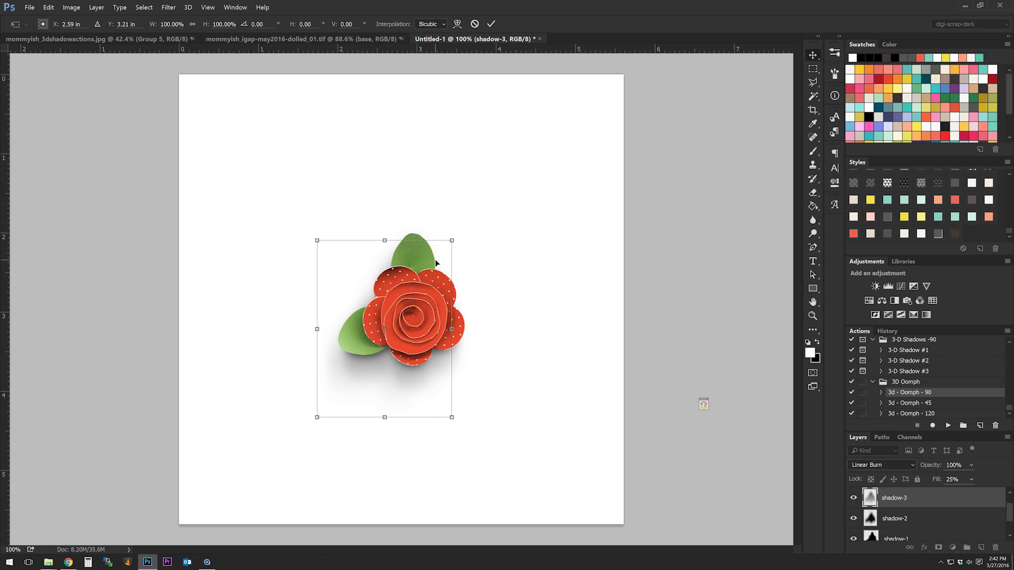
pyautogui.press('Return')
# Select the rose together with its shadow layers
pyautogui.scroll(-1, 933, 515)
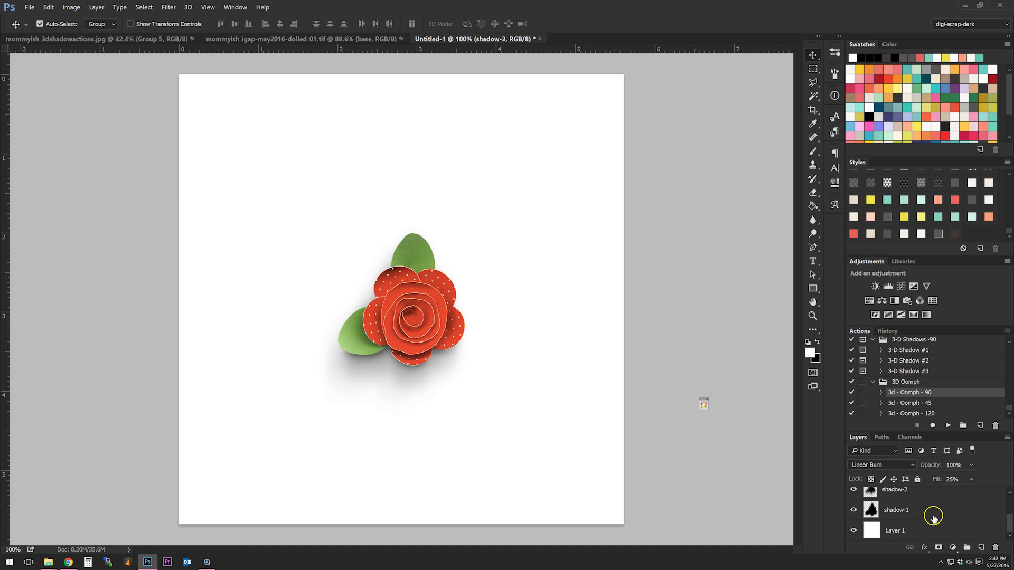
pyautogui.scroll(2, 933, 515)
pyautogui.keyDown('shift'); pyautogui.click(947, 502); pyautogui.keyUp('shift')
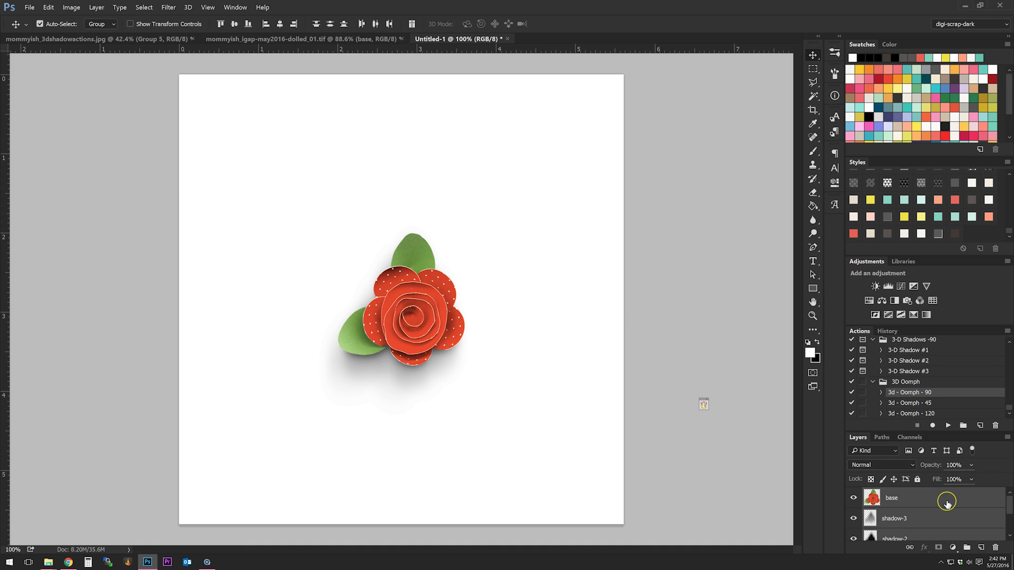
pyautogui.rightClick(945, 497)
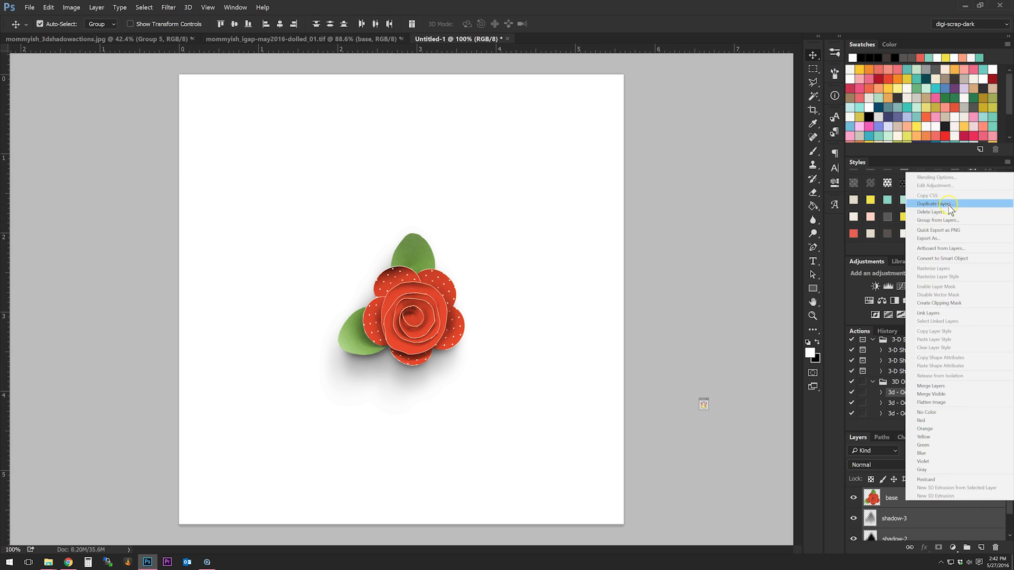
# Duplicate the rose and shadow layers into the scrapbook .tif, then switch to that layout
pyautogui.click(948, 210)
pyautogui.click(177, 138)
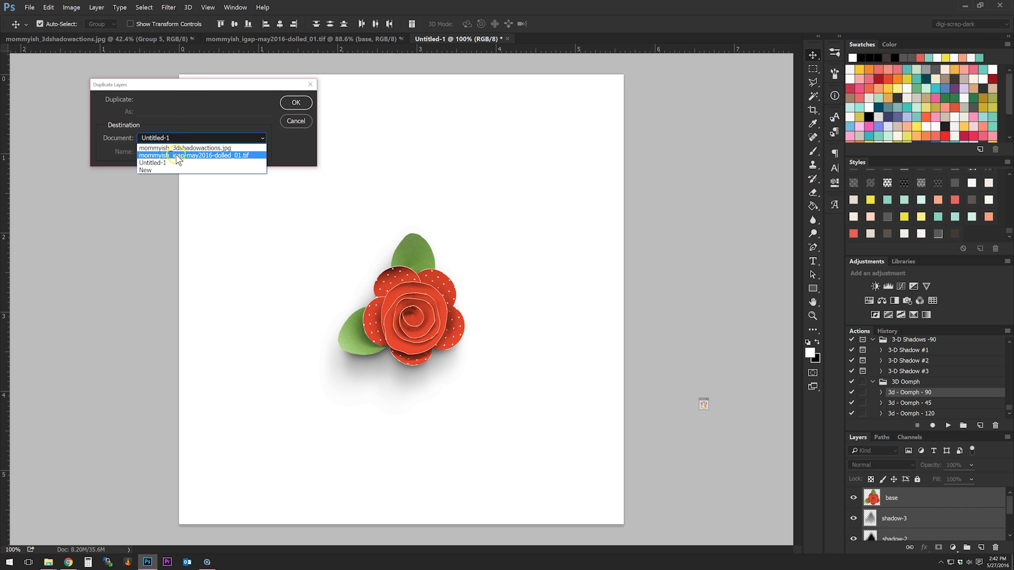
pyautogui.click(174, 153)
pyautogui.click(304, 105)
pyautogui.click(312, 40)
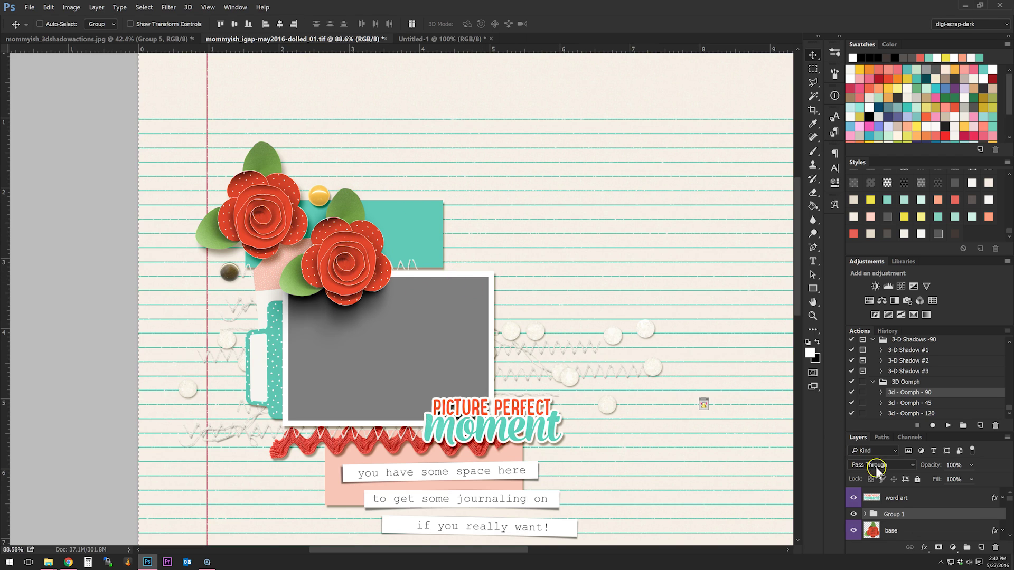
# Undo the accidental rose deletion through the History panel
pyautogui.moveTo(259, 205); pyautogui.dragTo(259, 208)
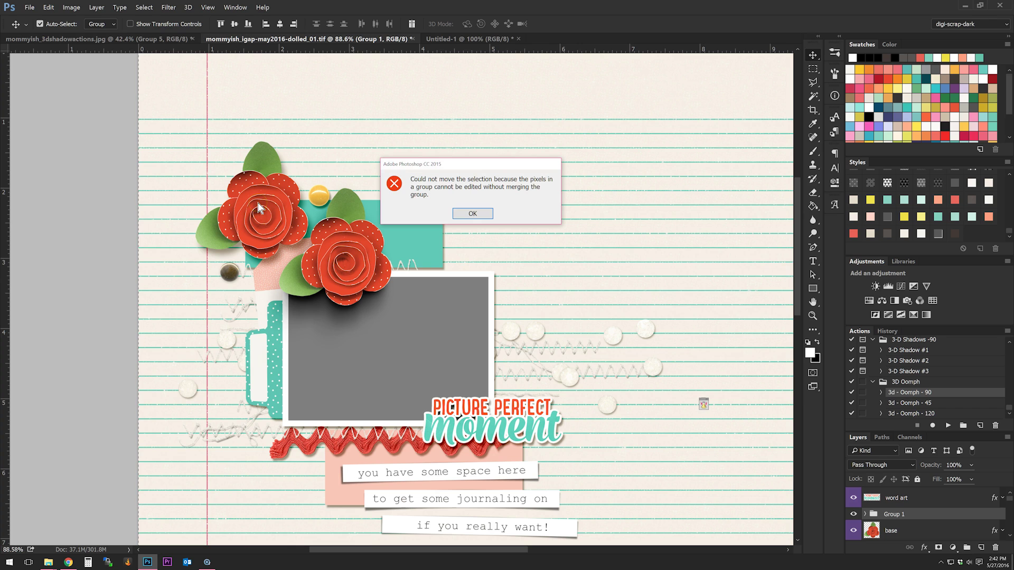
pyautogui.click(482, 214)
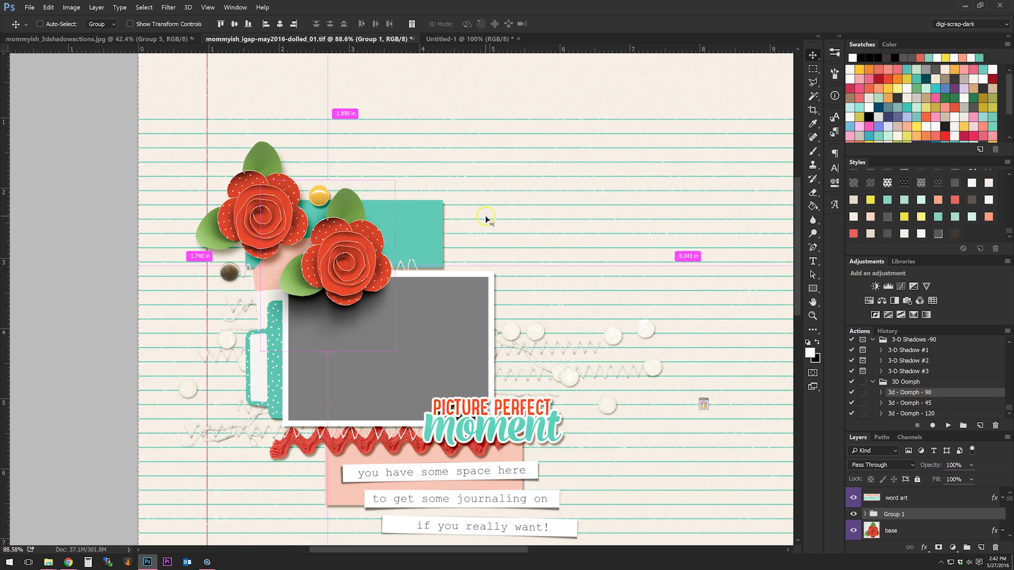
pyautogui.keyDown('ctrl'); pyautogui.click(261, 212); pyautogui.keyUp('ctrl')
pyautogui.press('Delete')
pyautogui.moveTo(320, 238); pyautogui.dragTo(261, 196)
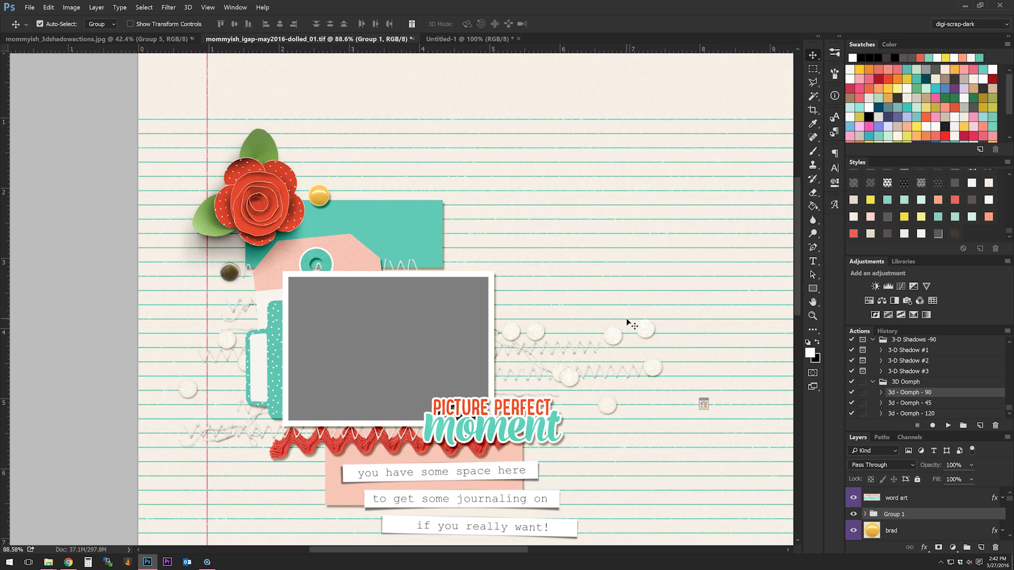
pyautogui.click(887, 331)
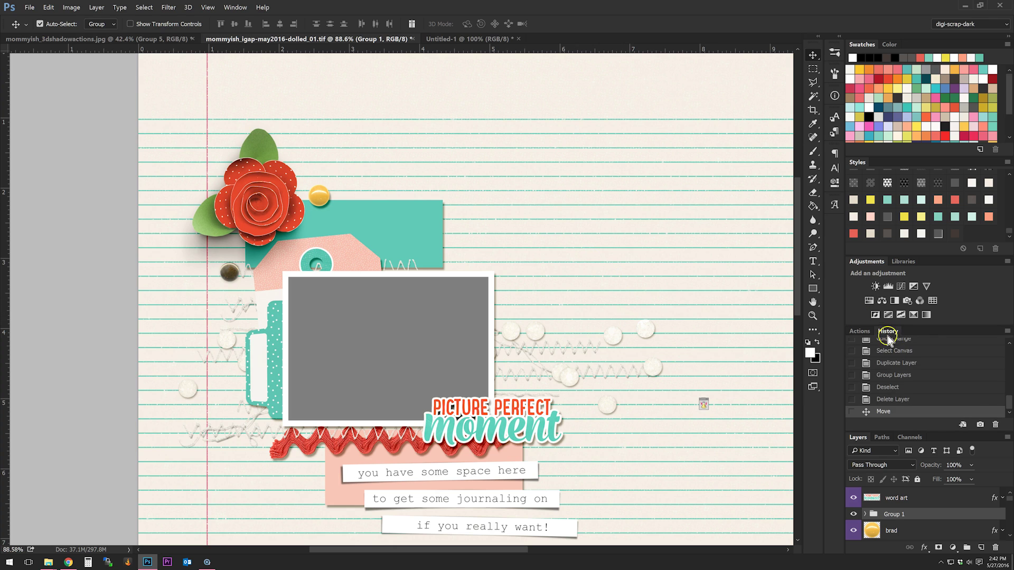
pyautogui.click(897, 387)
# Move the copied rose onto the original with Free Transform and nudge it into alignment
pyautogui.press('ctrl')
pyautogui.hotkey('ctrl', 't')
pyautogui.moveTo(363, 247); pyautogui.dragTo(282, 198)
pyautogui.press('Return')
pyautogui.press('Down')
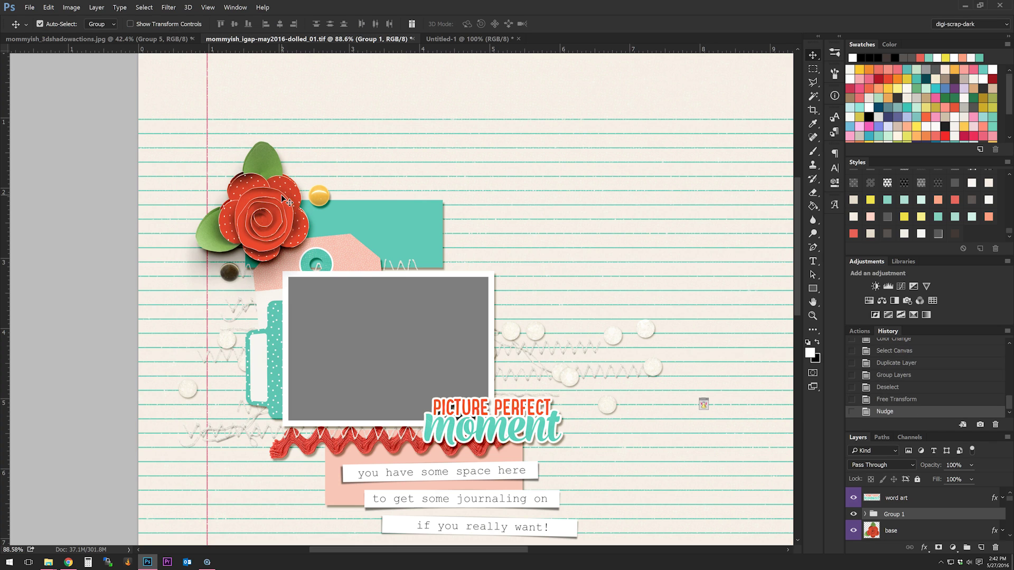
# Hide the original base rose so only Group 1's shadowed rose shows, then select the word art
pyautogui.click(861, 504)
pyautogui.click(853, 514)
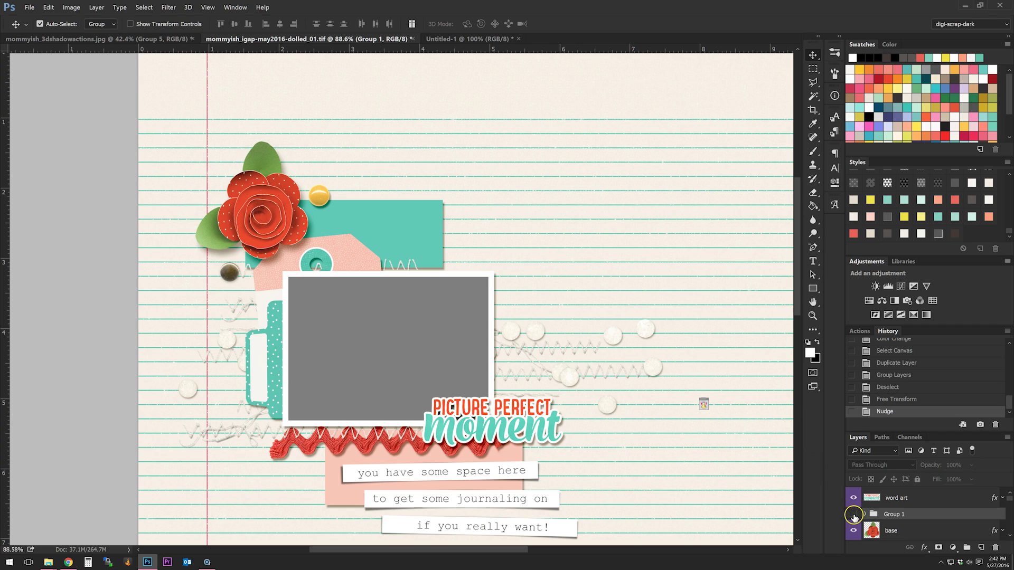
pyautogui.click(853, 533)
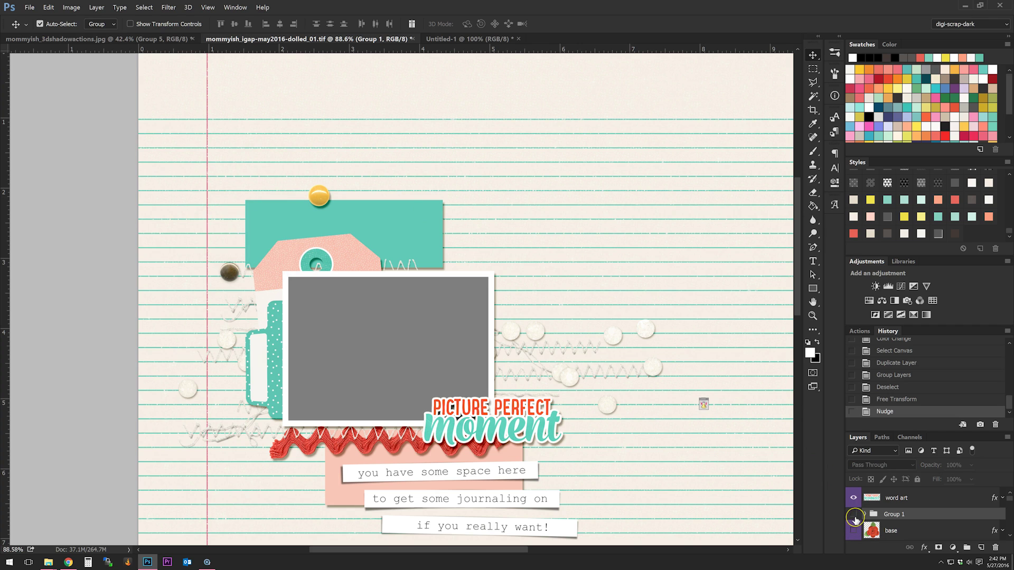
pyautogui.click(854, 514)
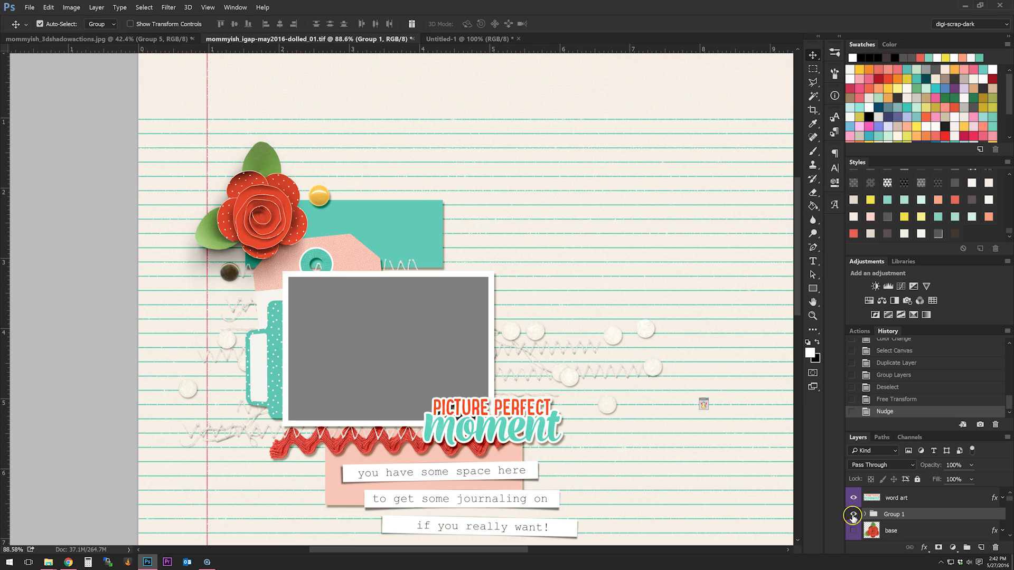
pyautogui.click(853, 516)
pyautogui.click(854, 531)
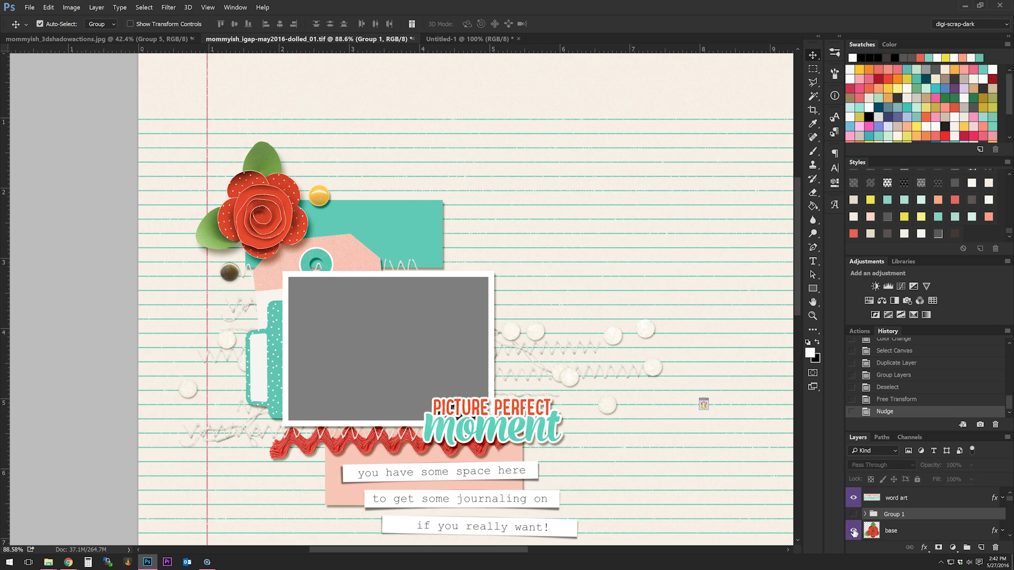
pyautogui.click(854, 531)
pyautogui.click(854, 515)
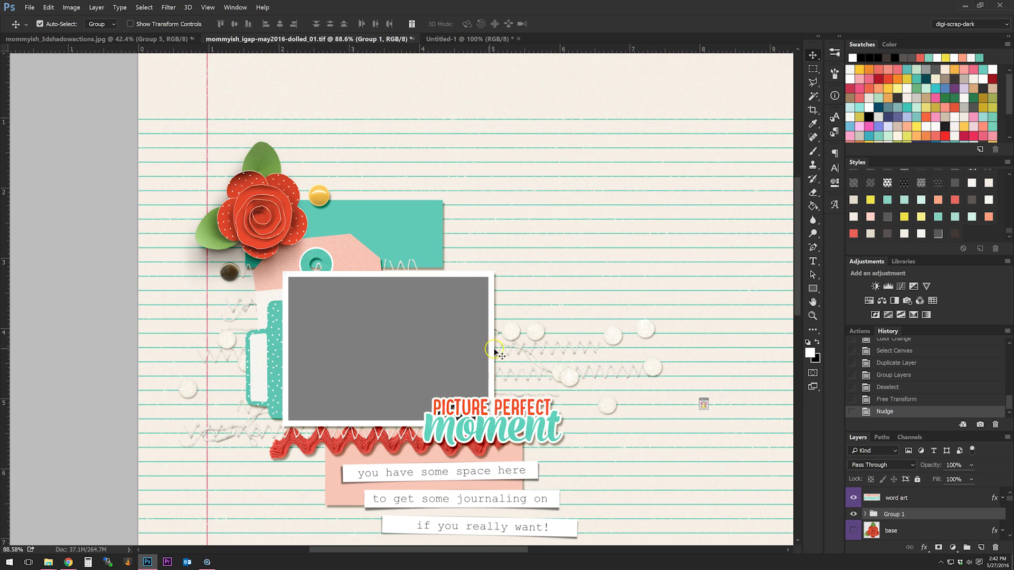
pyautogui.click(496, 428)
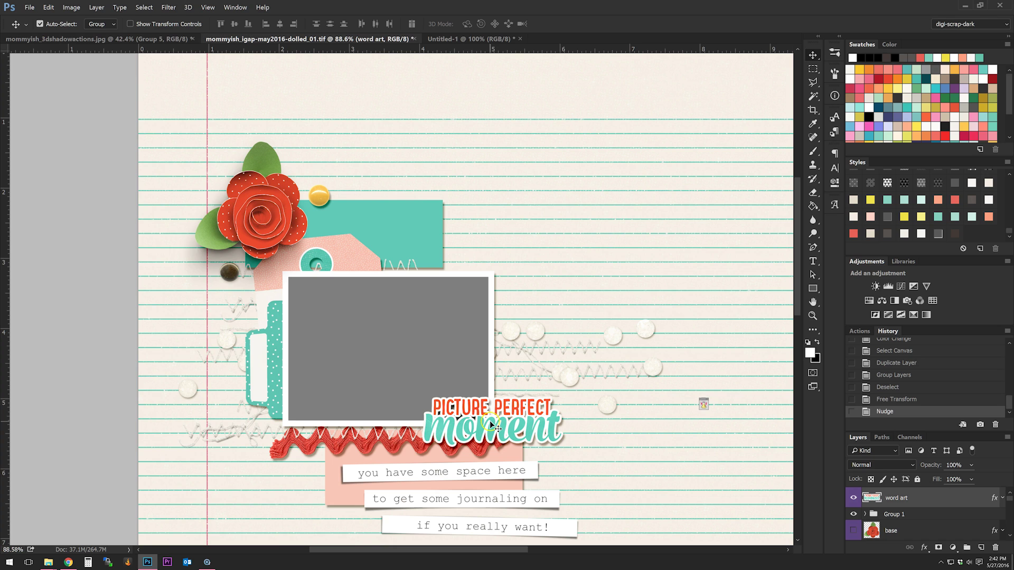
# Run Chipboard Action Thin - 90 on the Picture Perfect Moment word art
pyautogui.moveTo(796, 301); pyautogui.dragTo(795, 329)
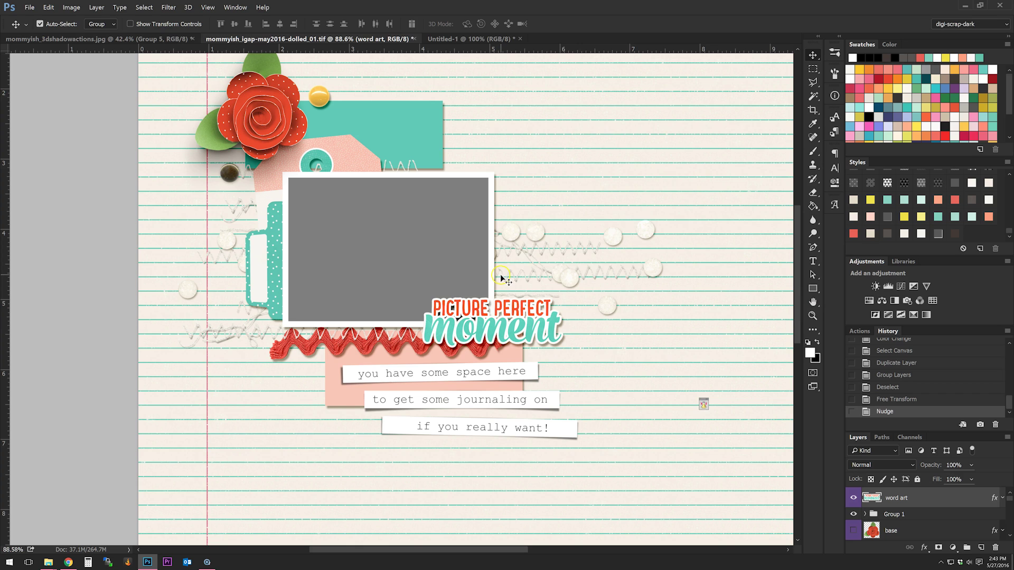
pyautogui.click(520, 347)
pyautogui.click(527, 324)
pyautogui.click(852, 333)
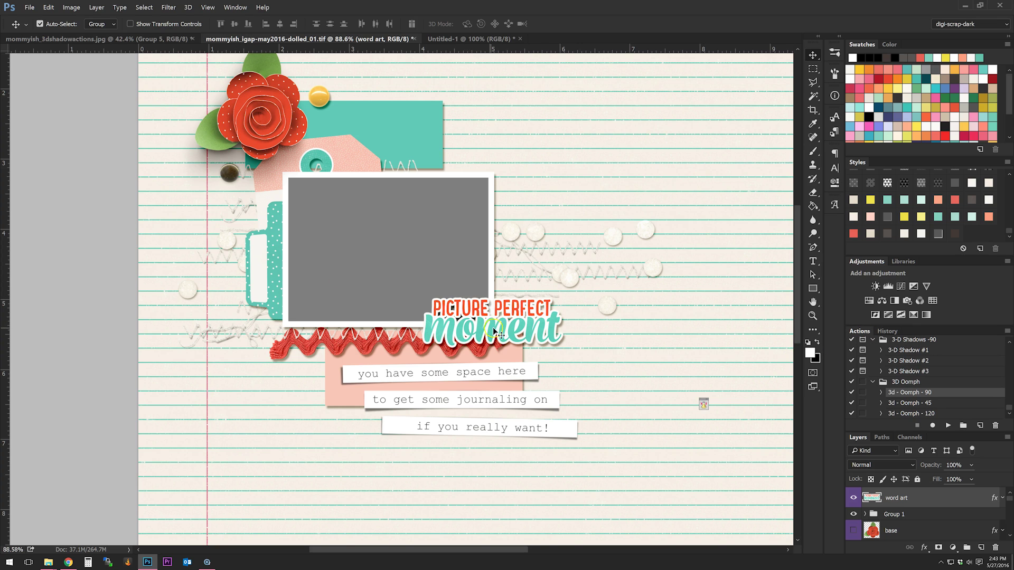
pyautogui.click(927, 351)
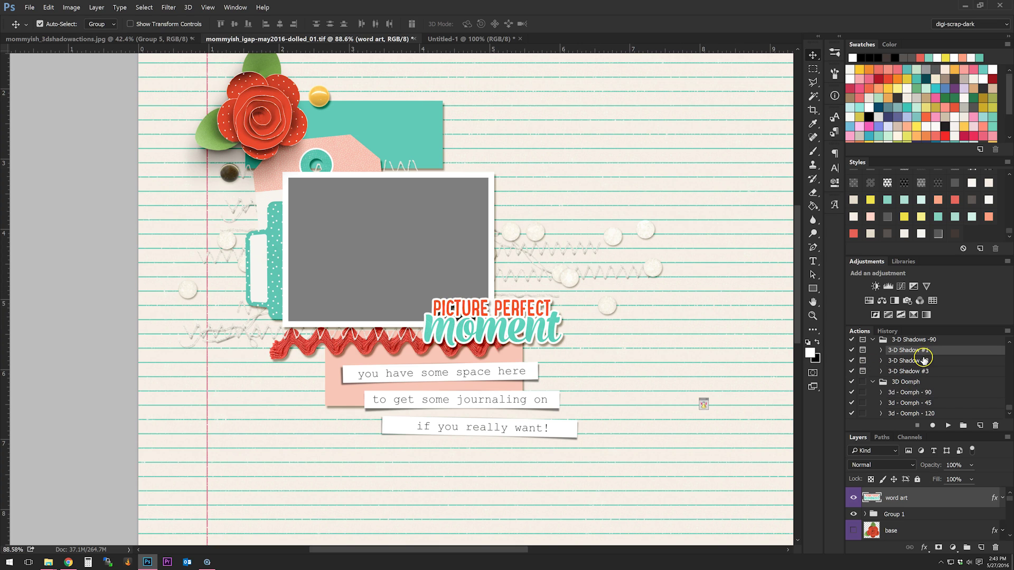
pyautogui.scroll(-10, 905, 381)
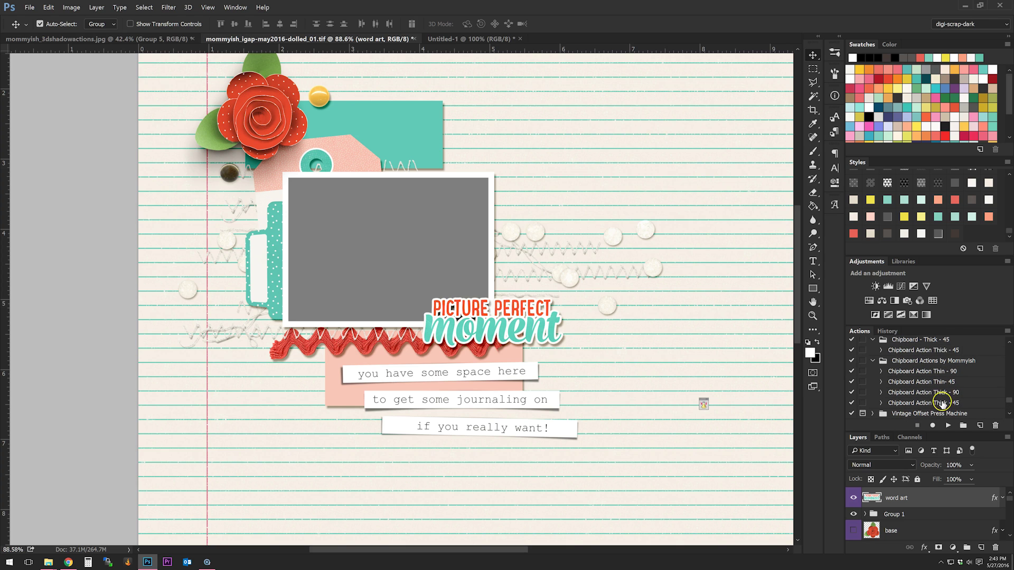
pyautogui.click(940, 374)
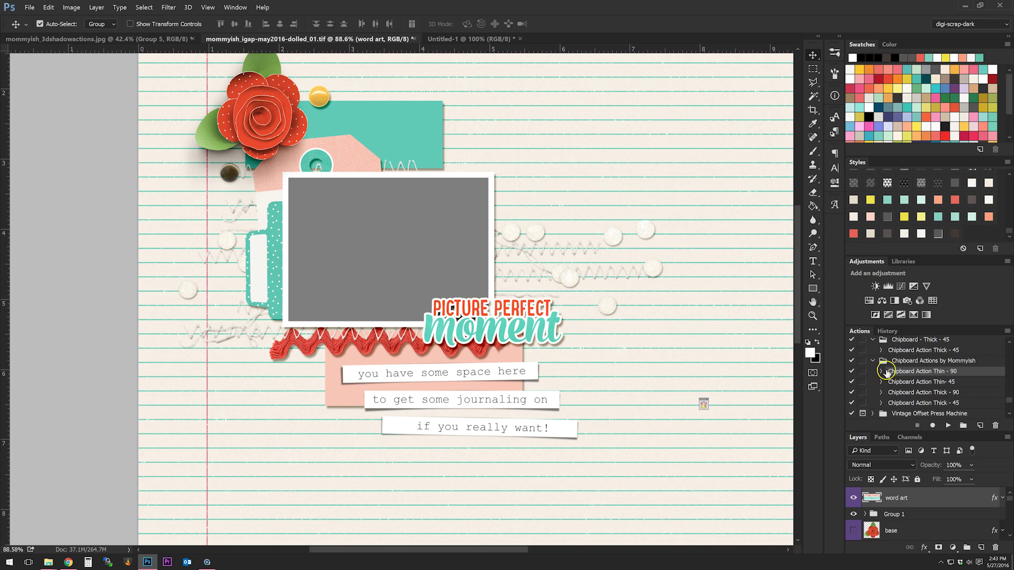
pyautogui.click(948, 426)
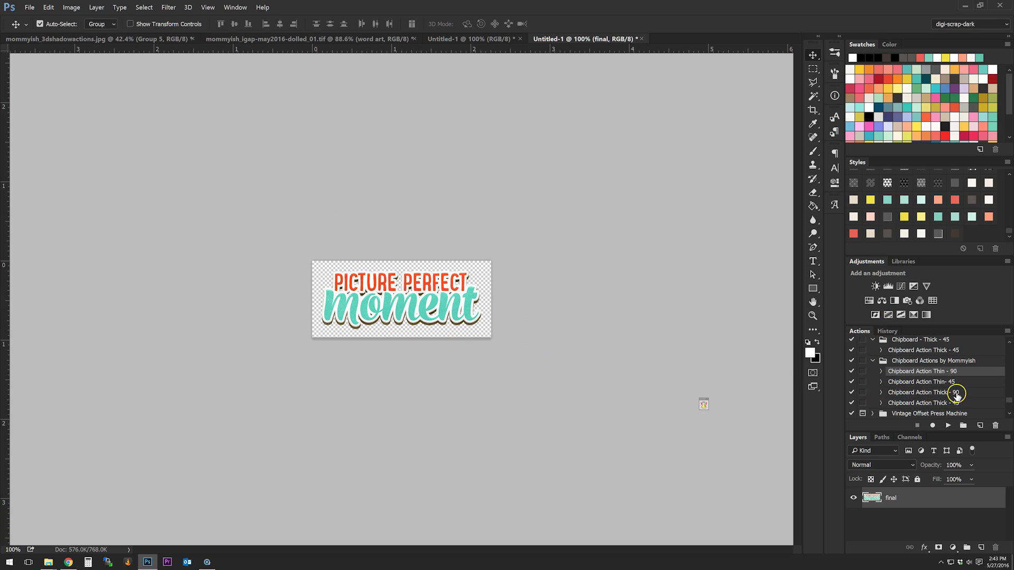
# Play 3-D Shadow #1 on the word art and continue past its message
pyautogui.scroll(-3, 954, 390)
pyautogui.scroll(-3, 913, 383)
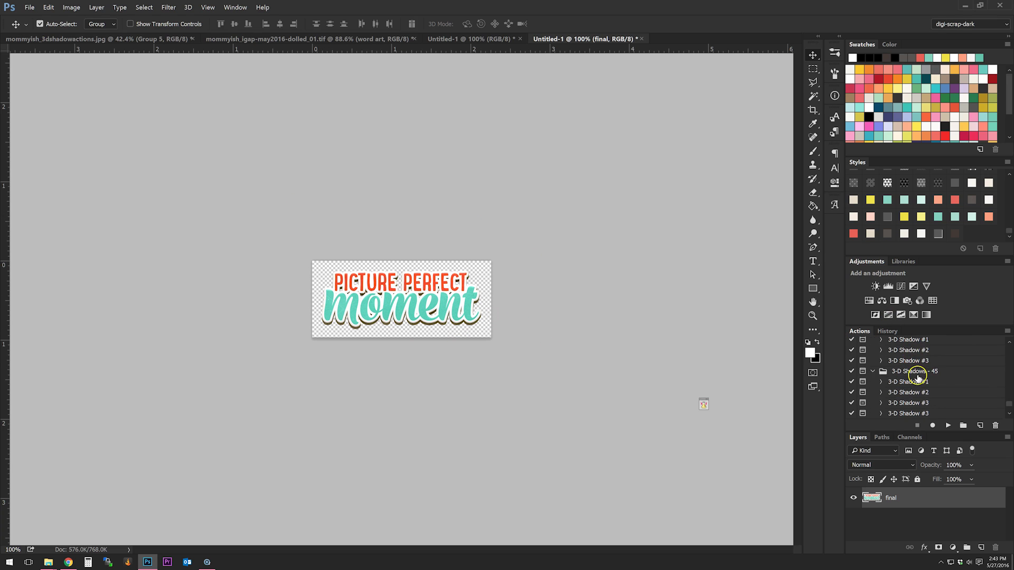
pyautogui.click(916, 383)
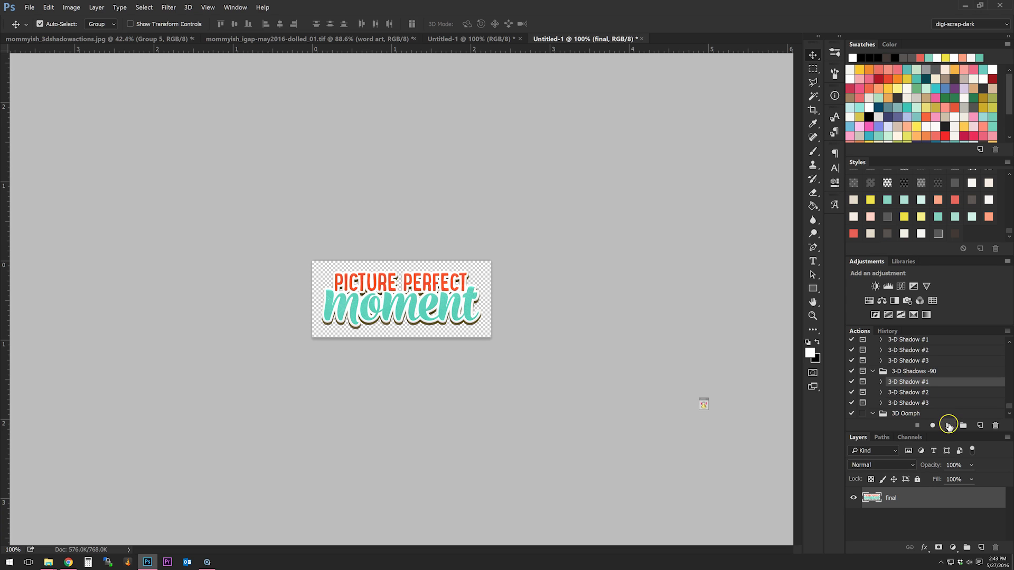
pyautogui.click(948, 425)
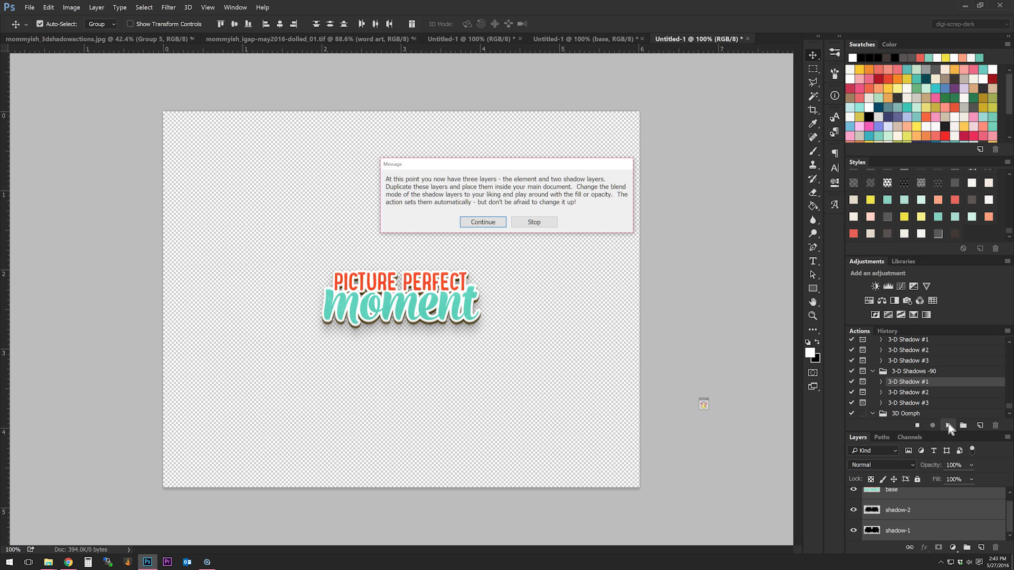
pyautogui.click(518, 224)
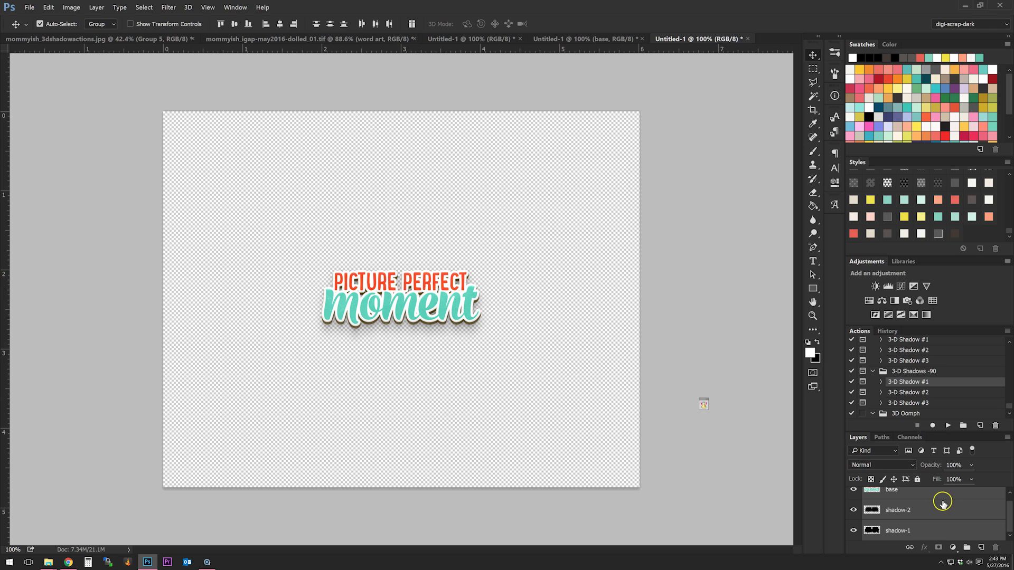
# Duplicate the word art's base and shadow layers into the scrapbook .tif and switch to it
pyautogui.rightClick(938, 504)
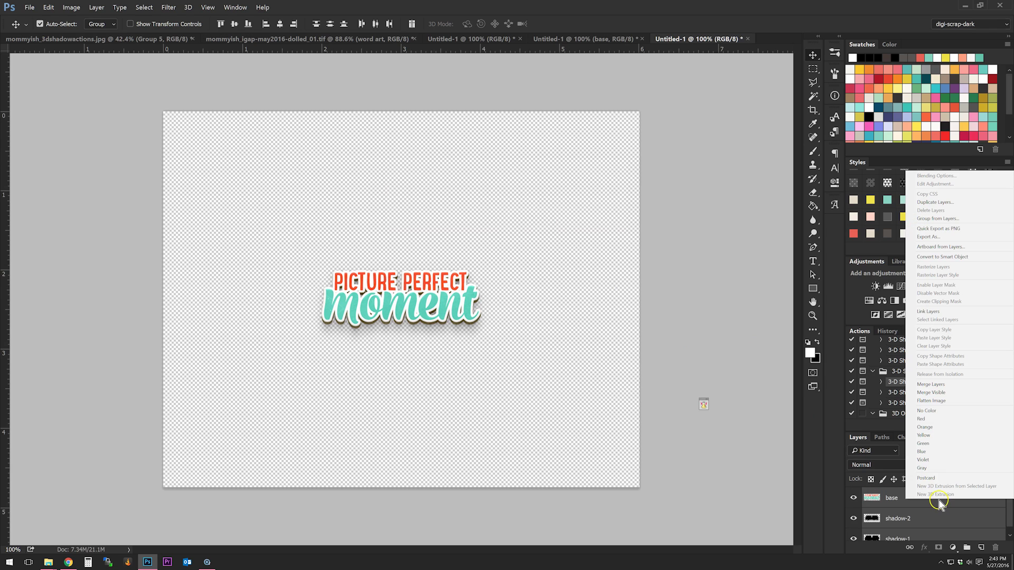
pyautogui.click(945, 202)
pyautogui.click(174, 136)
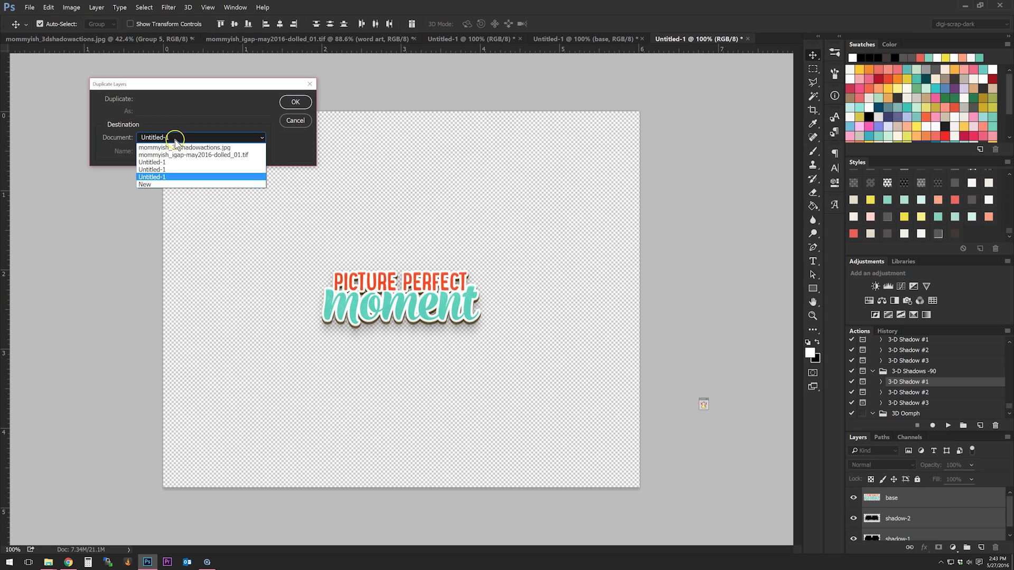
pyautogui.click(180, 154)
pyautogui.click(293, 102)
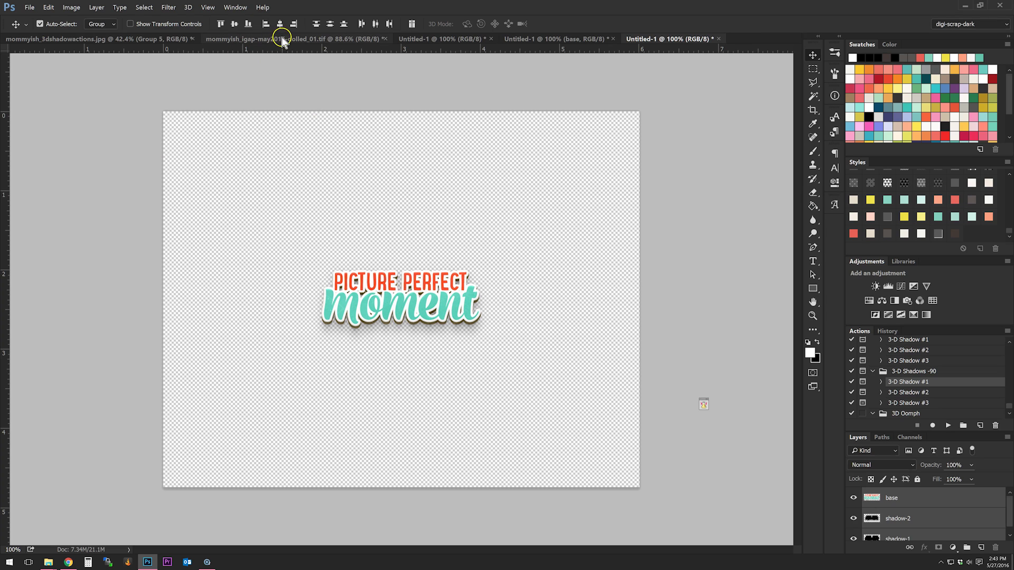
pyautogui.click(280, 39)
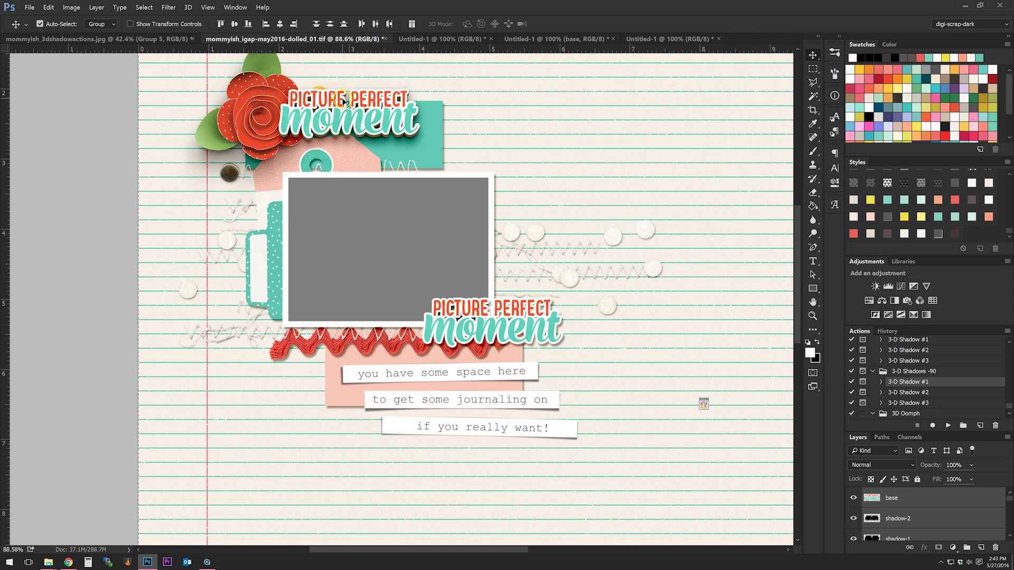
# Move the title copy onto the original word art and group its layers with Ctrl+G
pyautogui.hotkey('ctrl', 't')
pyautogui.moveTo(344, 100); pyautogui.dragTo(528, 309)
pyautogui.press('Return')
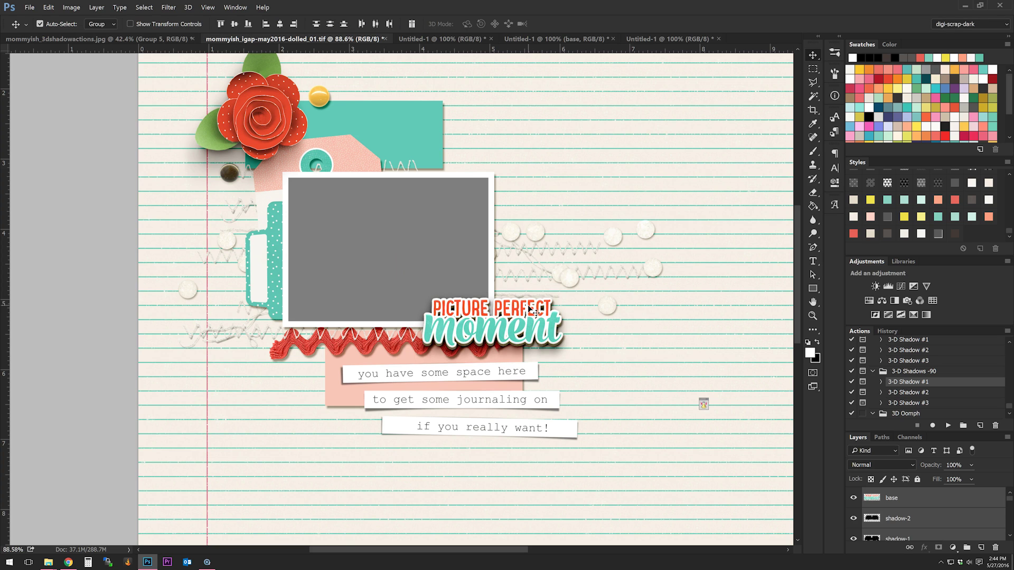
pyautogui.hotkey('ctrl', 'g')
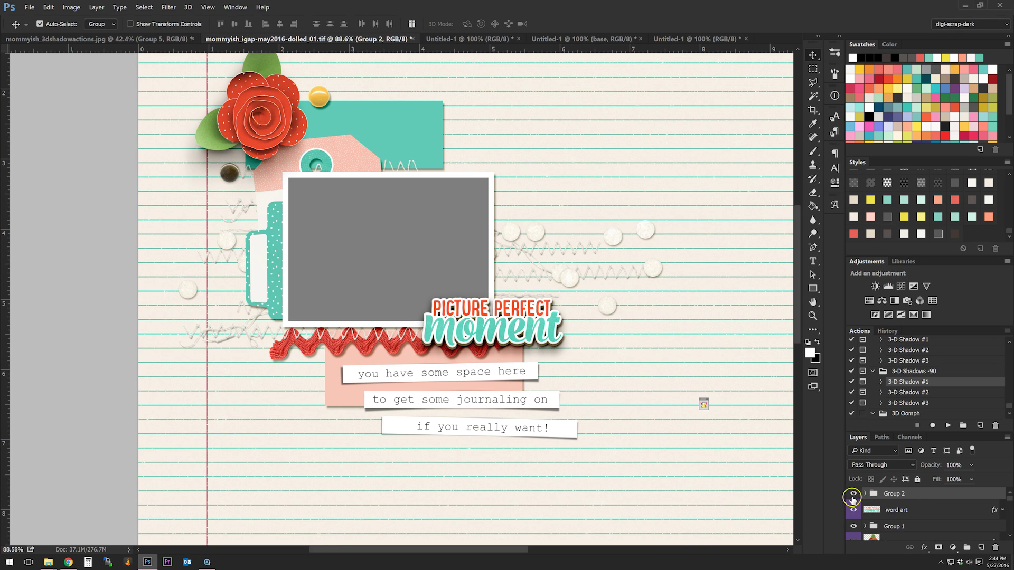
# Hide the original word art, keep Group 2 visible, and expand it
pyautogui.click(854, 494)
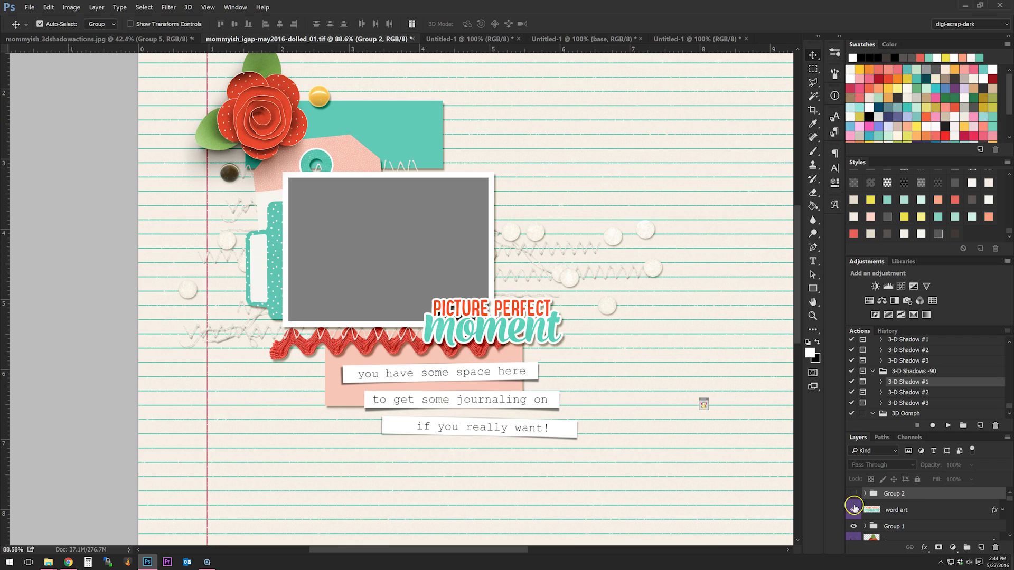
pyautogui.click(854, 507)
pyautogui.click(852, 493)
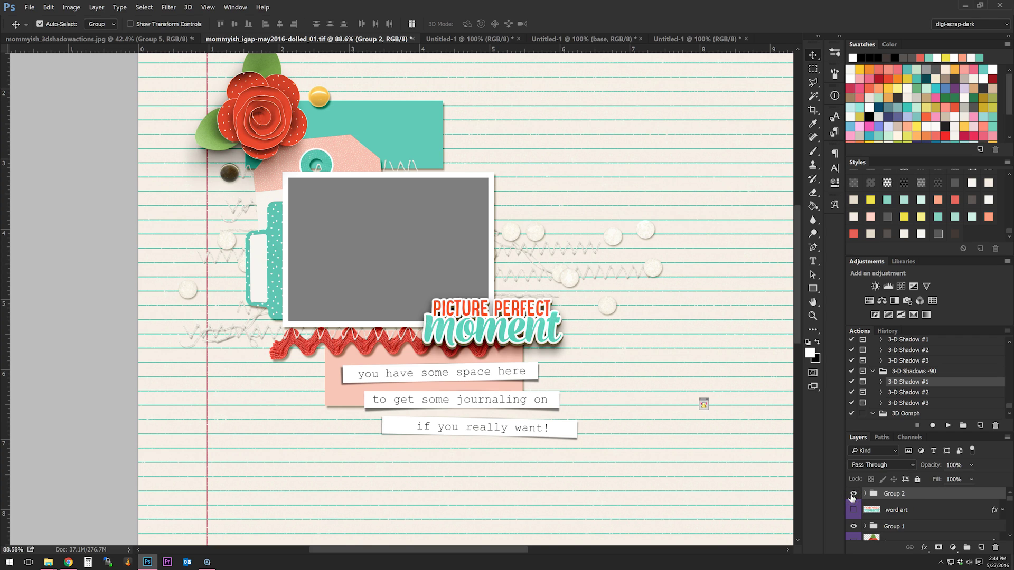
pyautogui.click(864, 493)
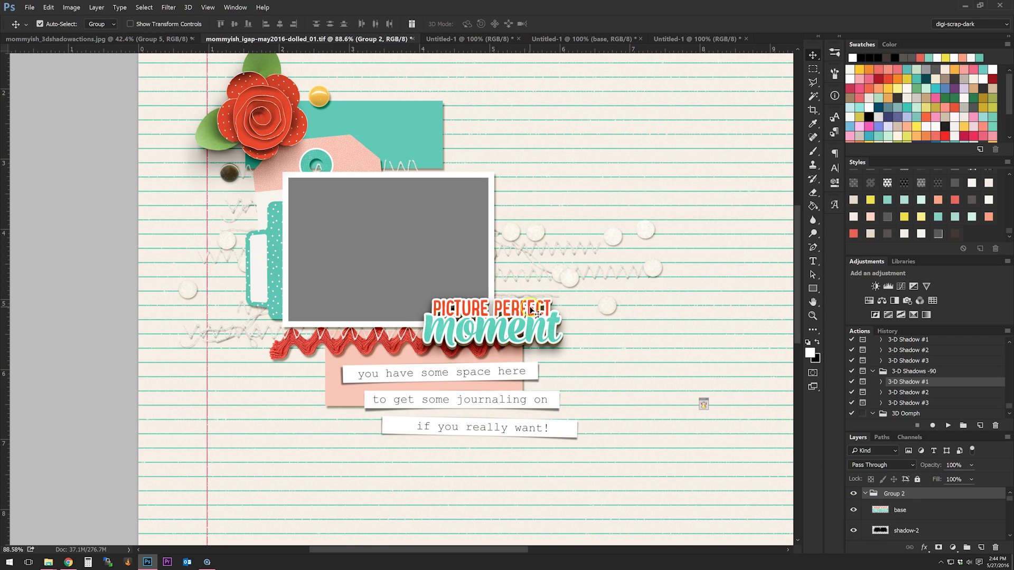
pyautogui.click(491, 323)
pyautogui.scroll(-1, 919, 513)
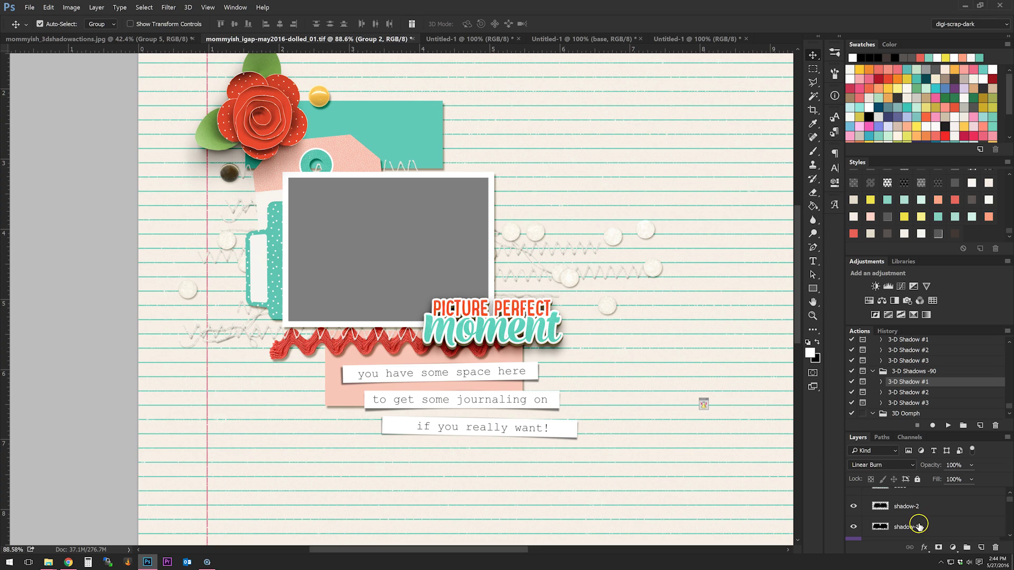
# Hide and reshow the title's shadow-2 layer to compare its effect against shadow-1
pyautogui.click(918, 530)
pyautogui.click(854, 507)
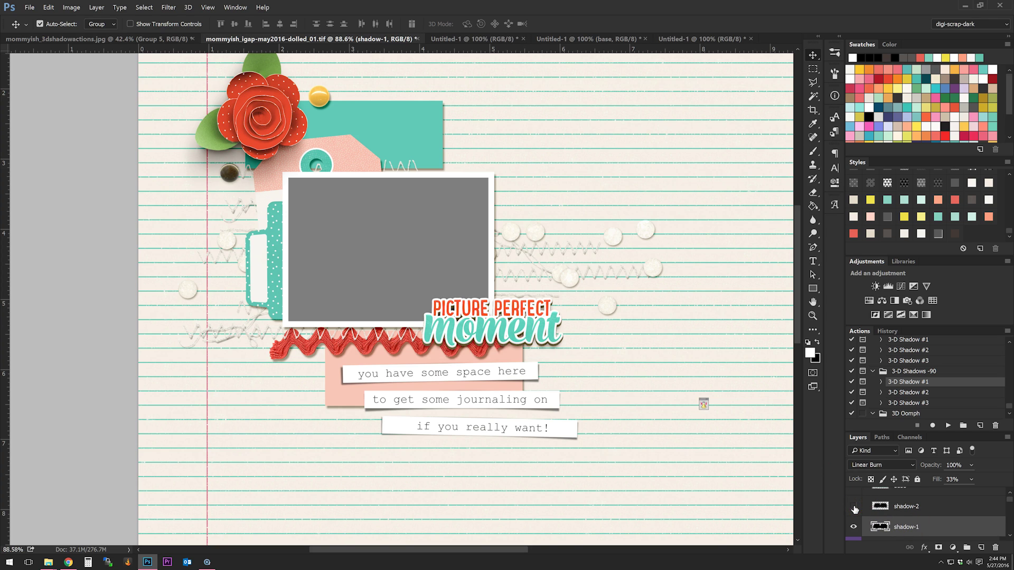
pyautogui.click(853, 508)
pyautogui.click(919, 507)
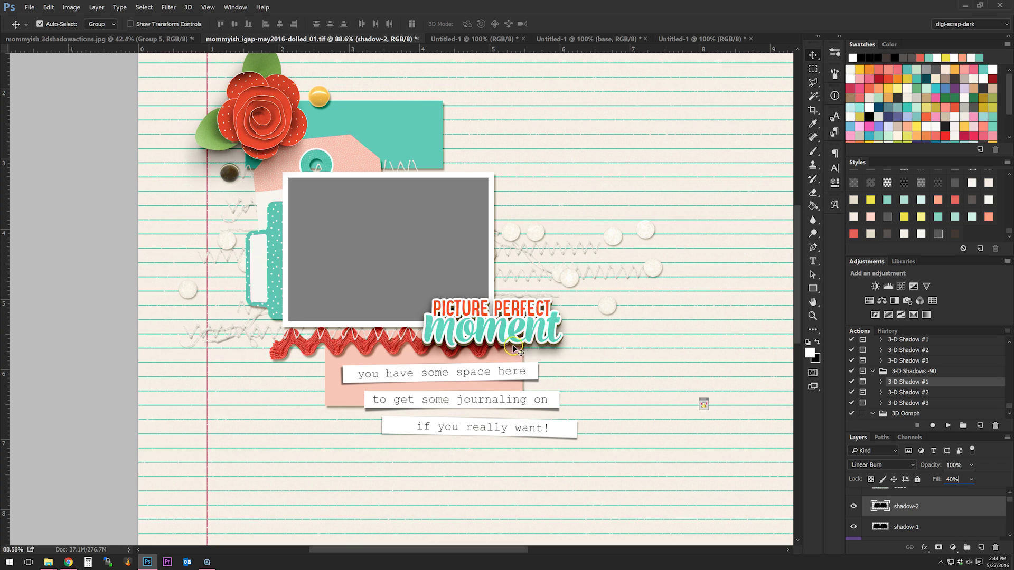
pyautogui.click(909, 527)
pyautogui.click(919, 508)
pyautogui.click(937, 527)
# Transform the shadow-2 layer about 0.013 in lower beneath the word art and zoom out
pyautogui.click(921, 509)
pyautogui.press('ctrl')
pyautogui.hotkey('ctrl', 't')
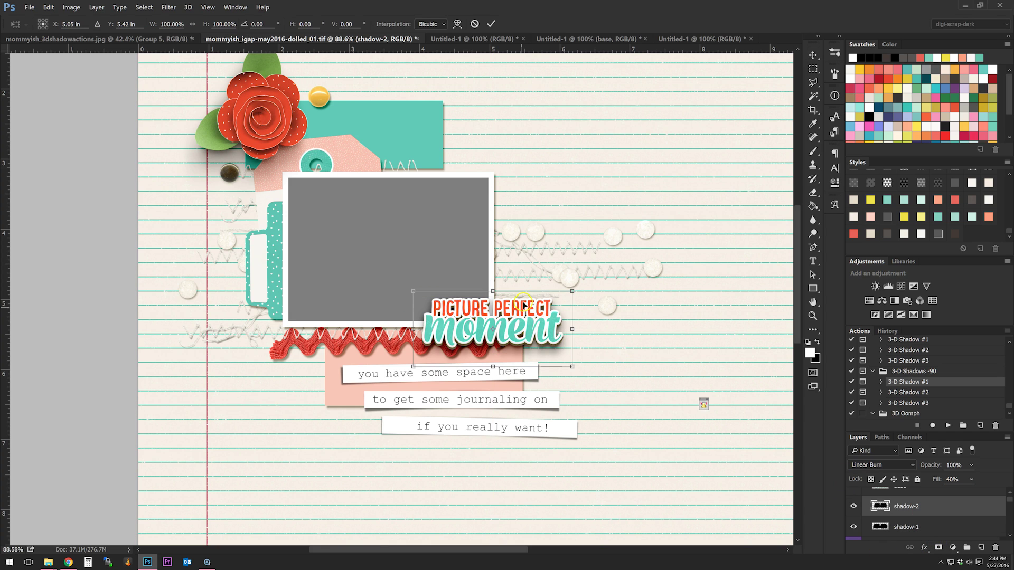
pyautogui.moveTo(524, 307); pyautogui.dragTo(525, 308)
pyautogui.press('Return')
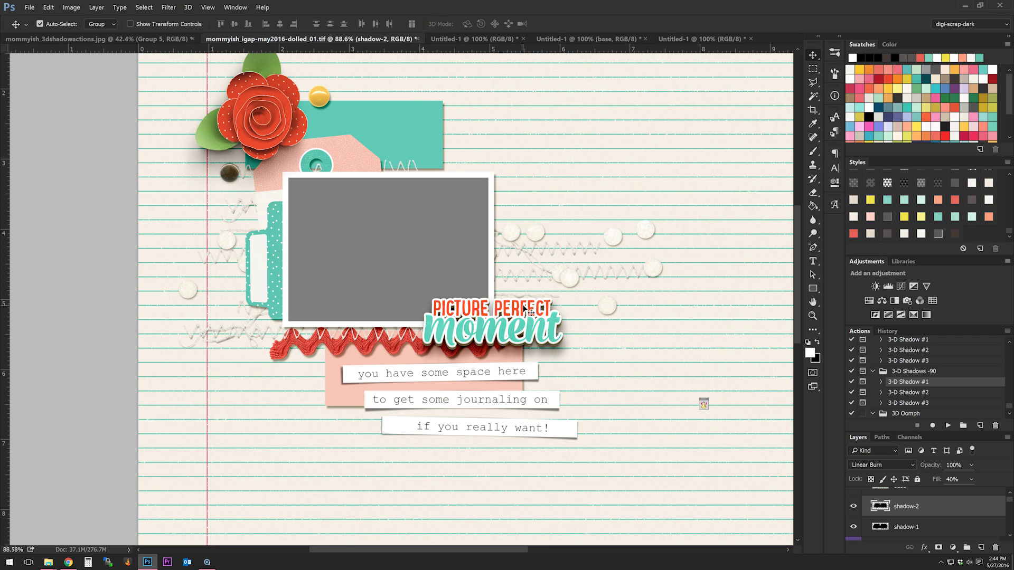
pyautogui.scroll(-3, 549, 261)
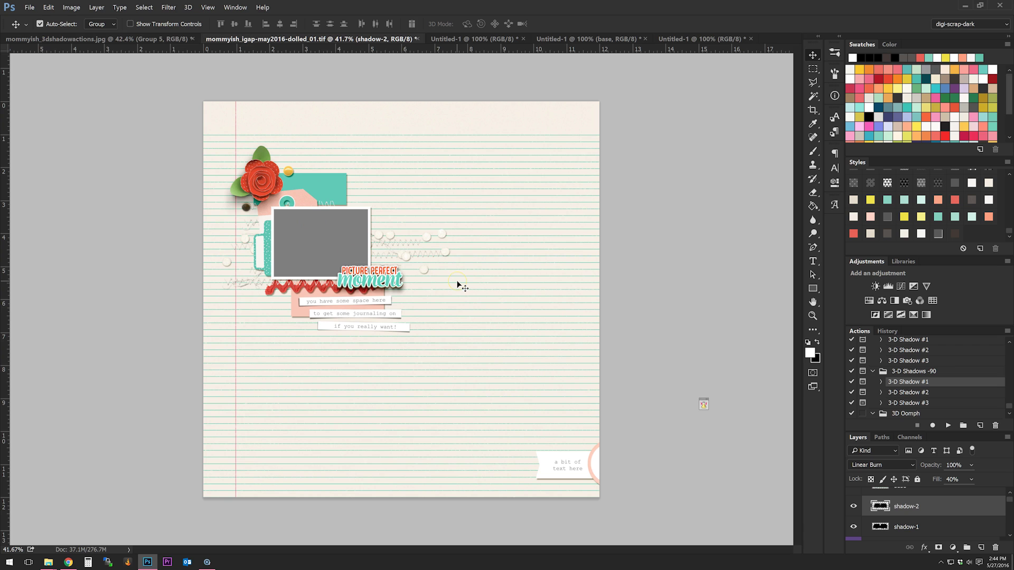
# Set the shadow-1 layer's fill to 25%
pyautogui.scroll(3, 266, 203)
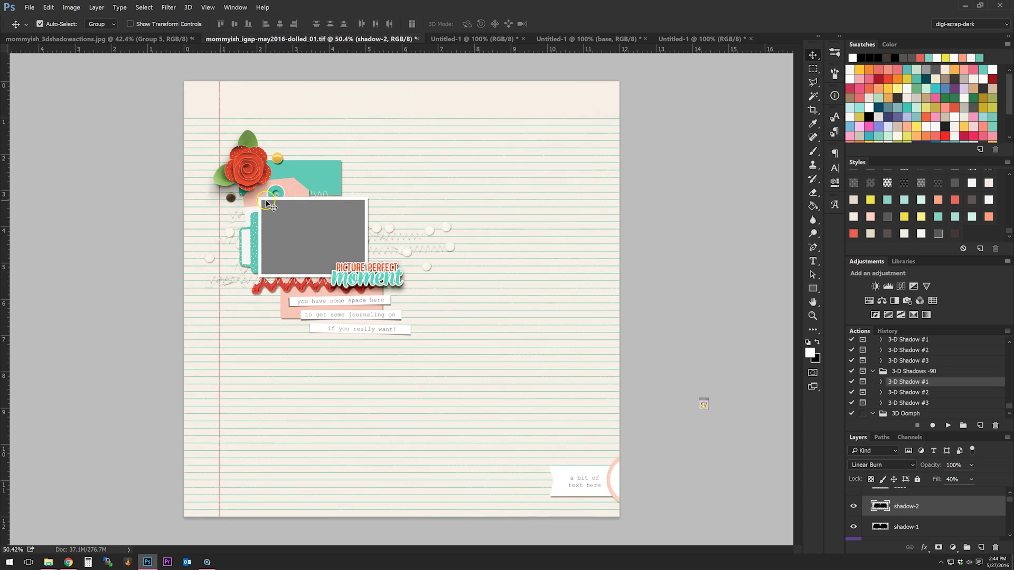
pyautogui.moveTo(577, 550); pyautogui.dragTo(516, 549)
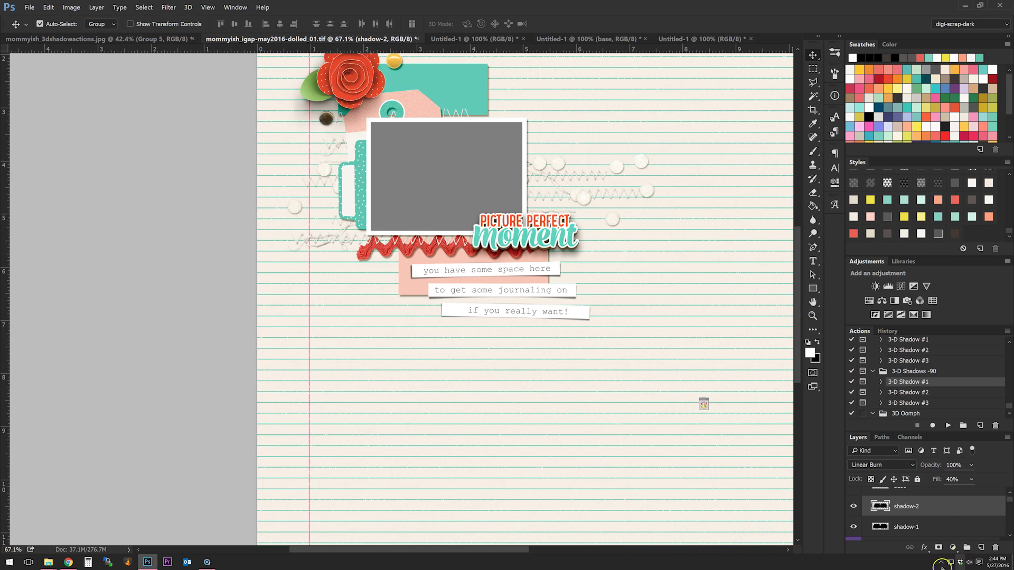
pyautogui.click(933, 521)
pyautogui.click(952, 479)
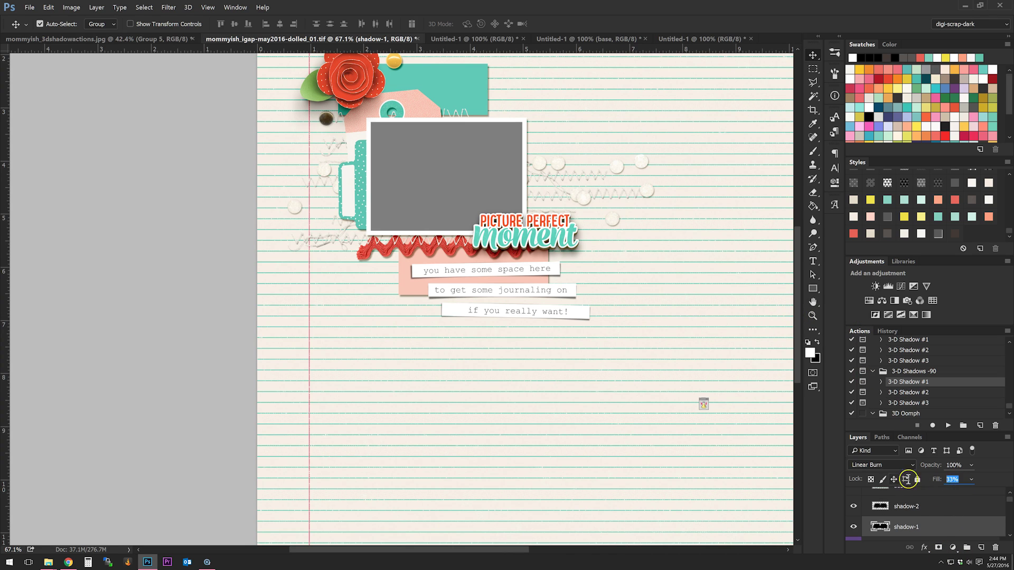
pyautogui.write('25')
# Lower the shadow-2 layer's fill to 30%
pyautogui.click(923, 507)
pyautogui.click(958, 479)
pyautogui.write('30')
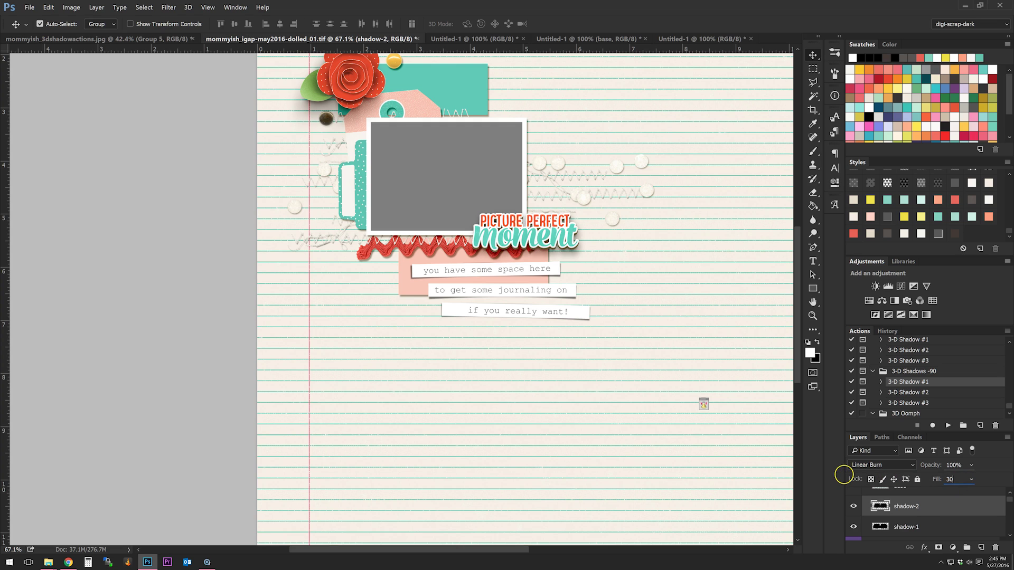
pyautogui.click(932, 525)
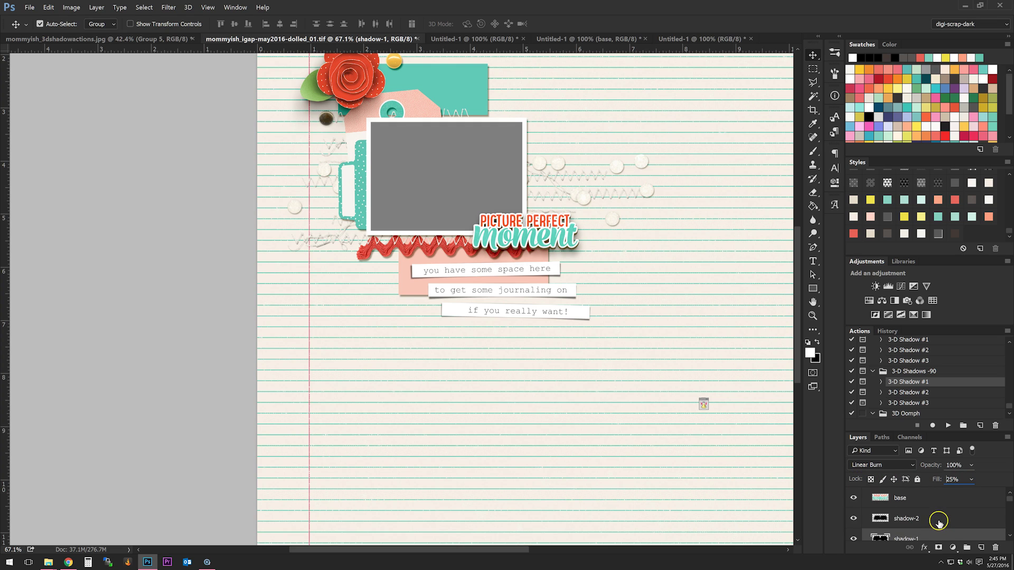
pyautogui.moveTo(797, 254); pyautogui.dragTo(796, 220)
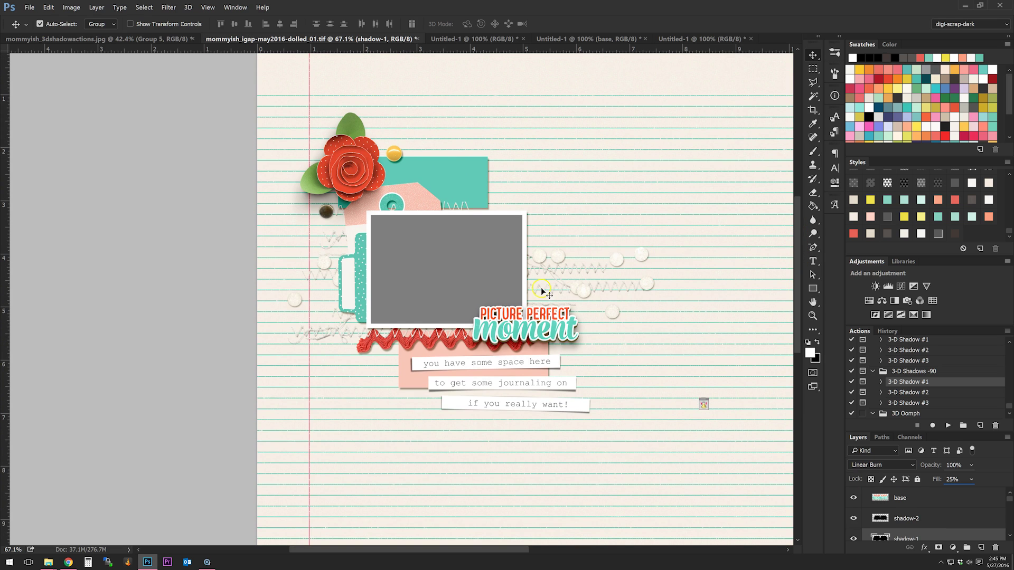